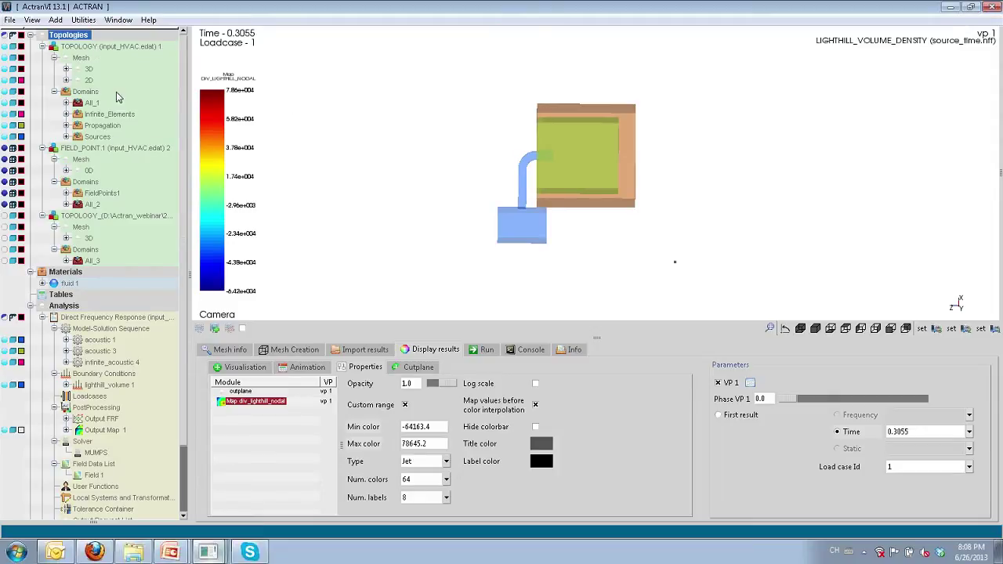
Step: Highlight the acoustic 1 and acoustic 3 components alternately to examine which regions of the HVAC model each one covers
{"action": "mouse_move", "coordinate": [415, 204]}
{"action": "left_mouse_down"}
{"action": "mouse_move", "coordinate": [477, 170]}
{"action": "mouse_move", "coordinate": [414, 224]}
{"action": "left_mouse_up"}
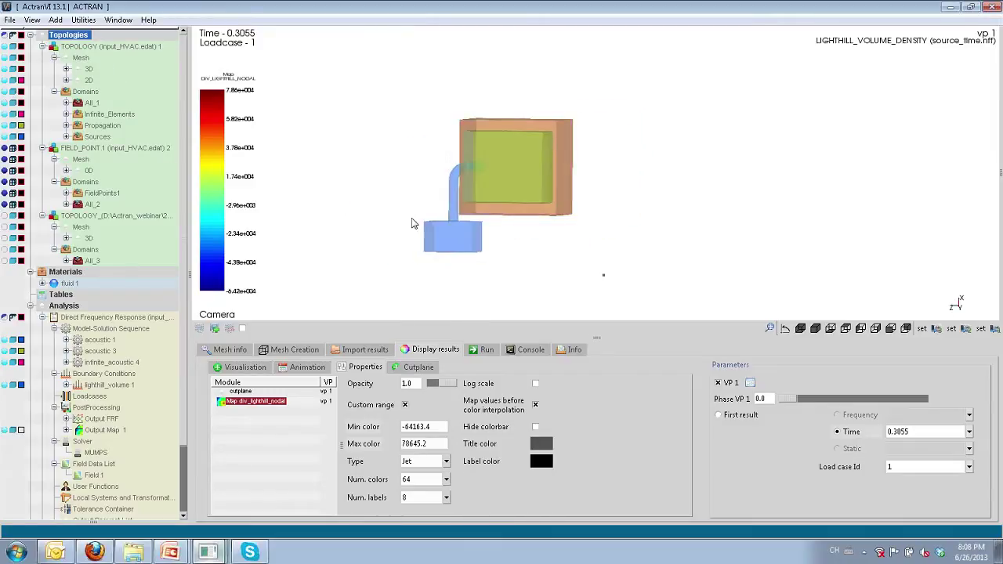
{"action": "middle_click_drag", "start_coordinate": [415, 224], "coordinate": [437, 157]}
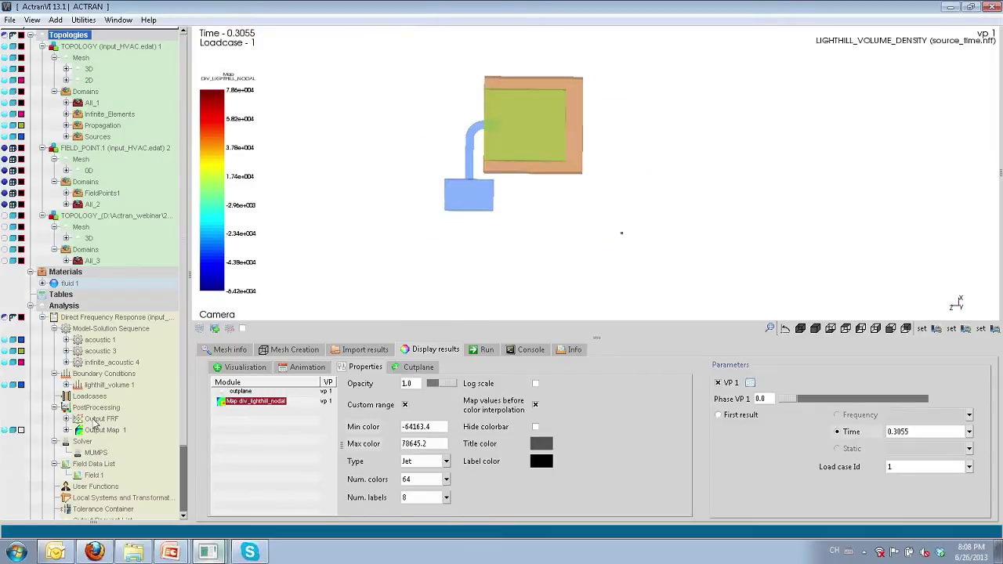
{"action": "scroll", "coordinate": [100, 324], "scroll_direction": "down", "scroll_amount": 1}
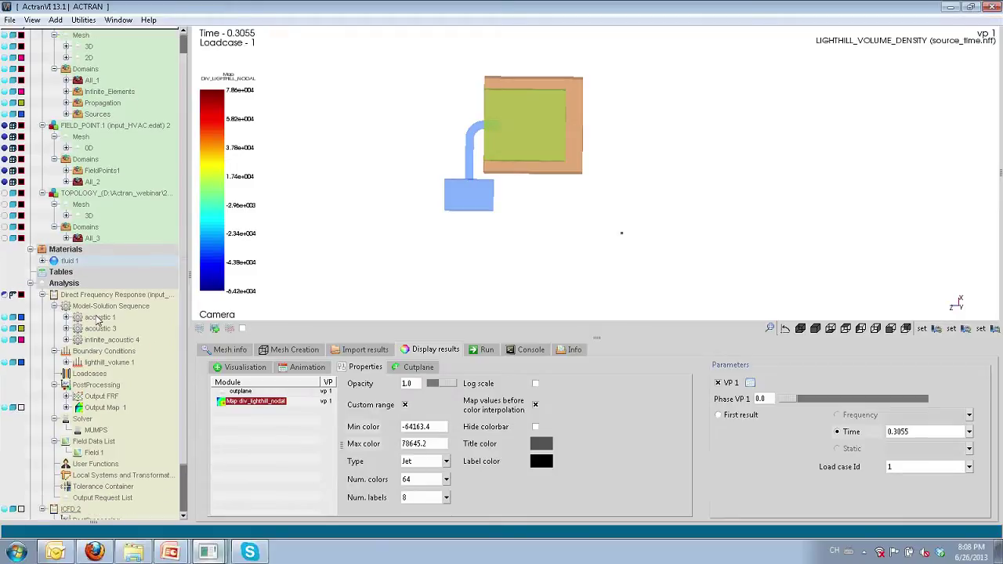
{"action": "left_click", "coordinate": [99, 317]}
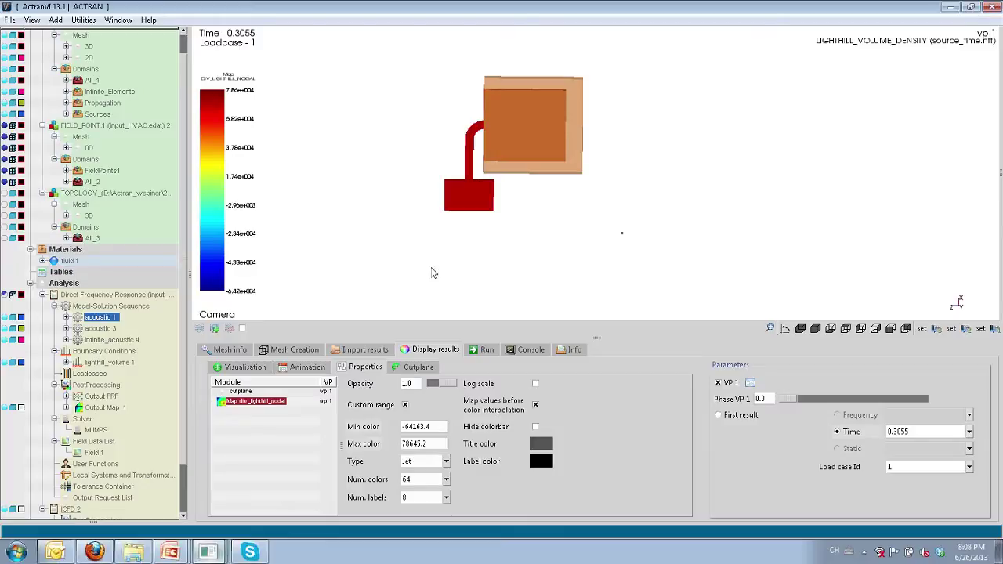
{"action": "left_click_drag", "start_coordinate": [431, 273], "coordinate": [441, 273]}
{"action": "left_click_drag", "start_coordinate": [369, 251], "coordinate": [423, 258]}
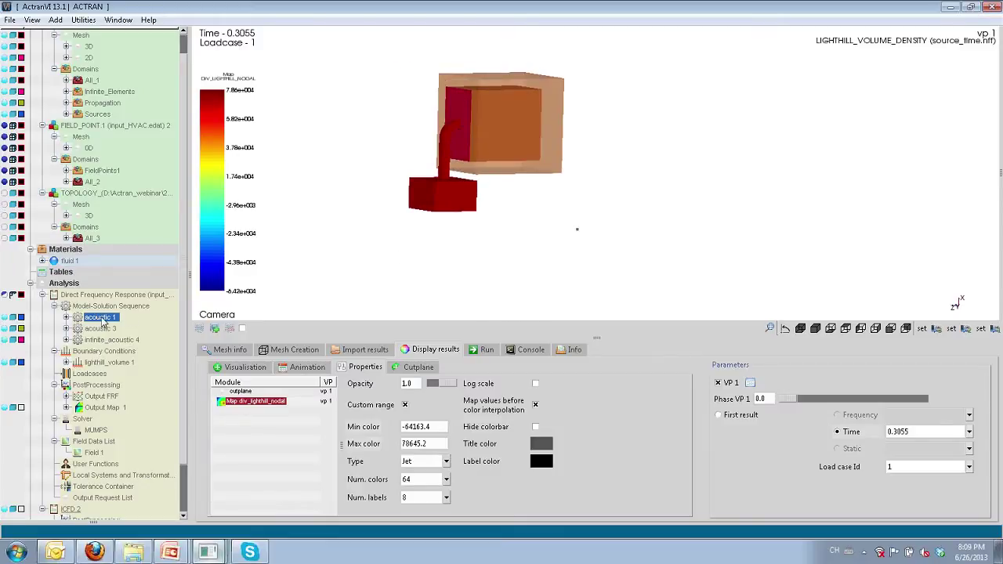
{"action": "left_click", "coordinate": [100, 329]}
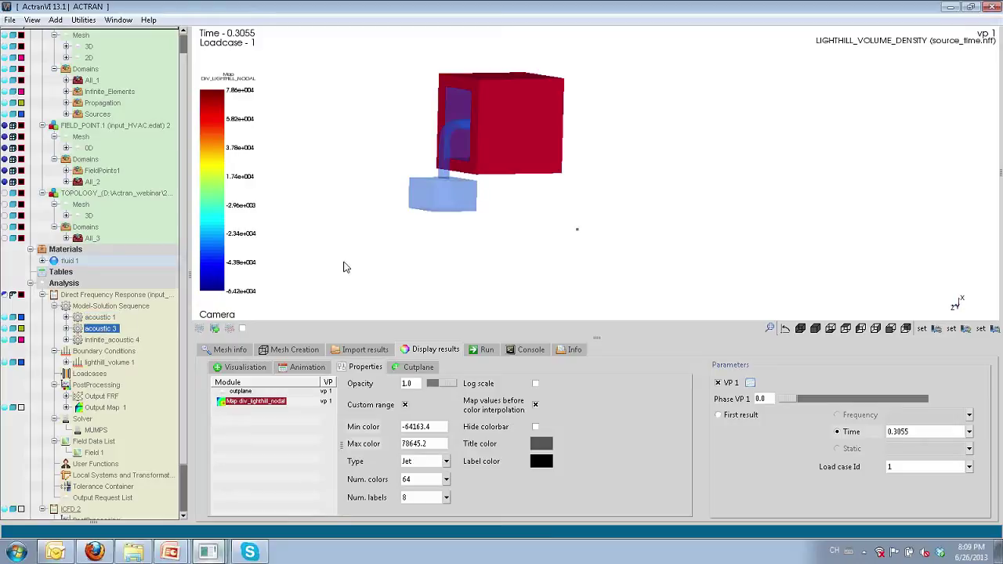
{"action": "left_click", "coordinate": [88, 317]}
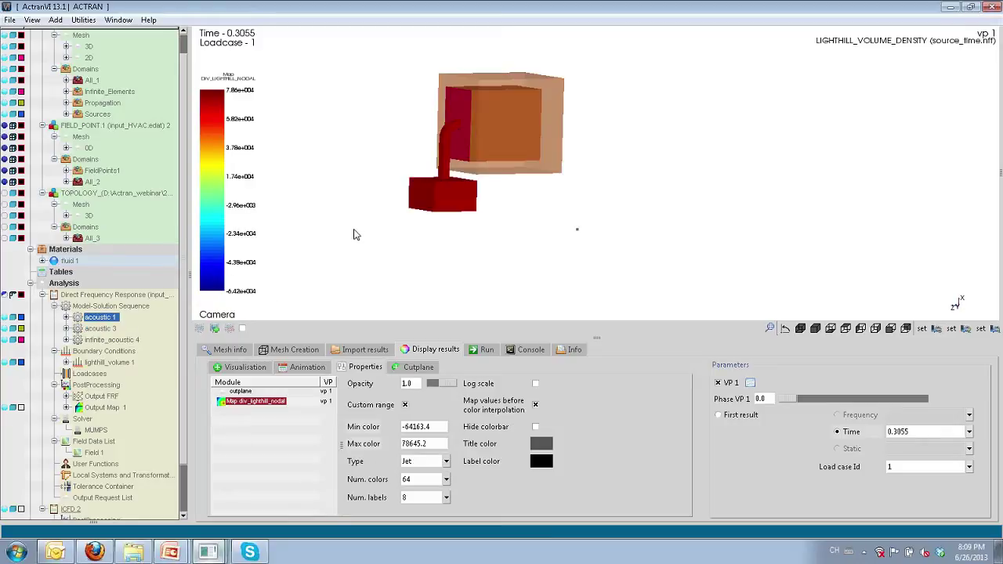
{"action": "left_click_drag", "start_coordinate": [350, 229], "coordinate": [434, 180]}
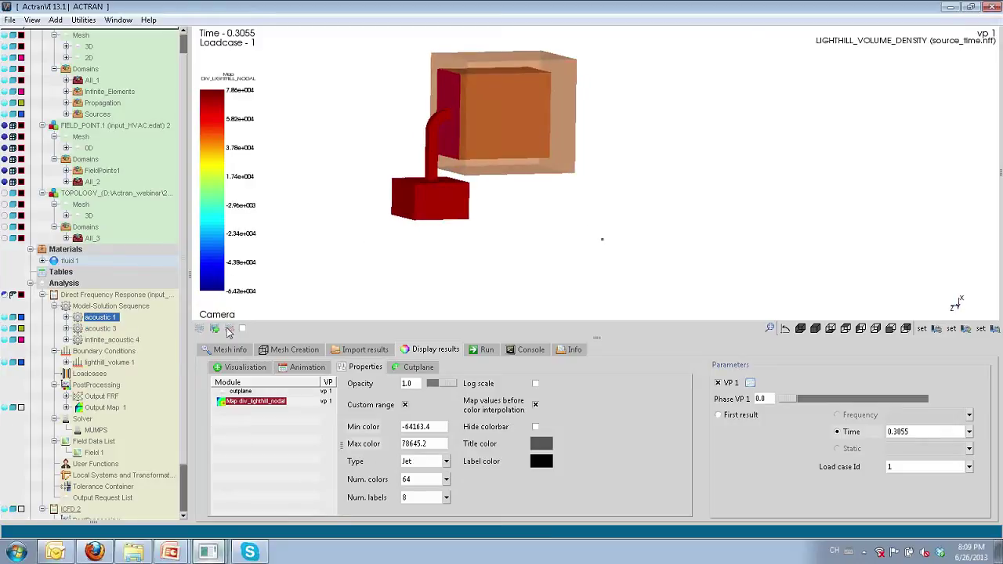
{"action": "middle_click_drag", "start_coordinate": [435, 199], "coordinate": [461, 236]}
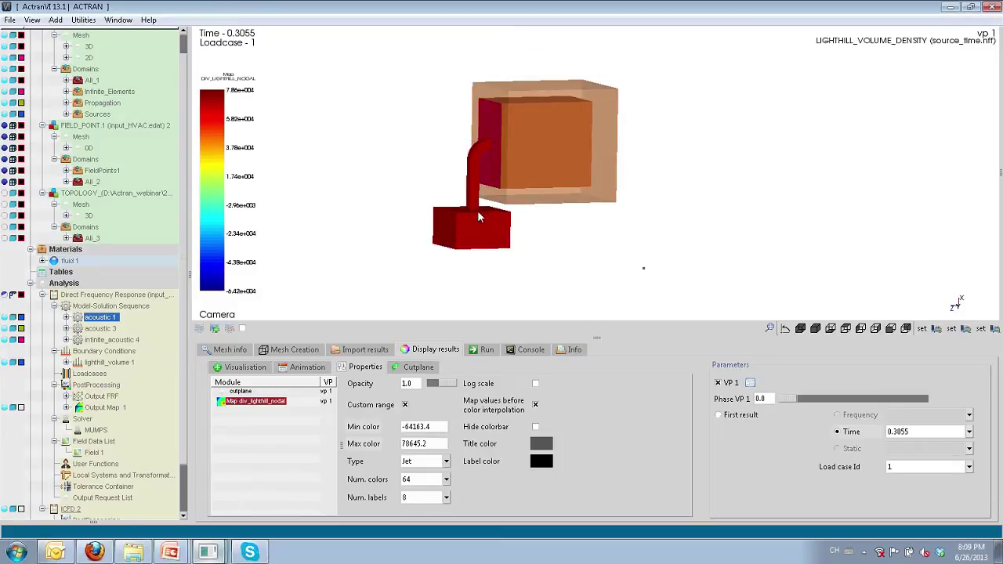
{"action": "middle_click_drag", "start_coordinate": [486, 155], "coordinate": [480, 155]}
{"action": "mouse_move", "coordinate": [480, 154]}
{"action": "left_mouse_down"}
{"action": "mouse_move", "coordinate": [496, 129]}
{"action": "mouse_move", "coordinate": [511, 142]}
{"action": "mouse_move", "coordinate": [482, 141]}
{"action": "mouse_move", "coordinate": [498, 122]}
{"action": "left_mouse_up"}
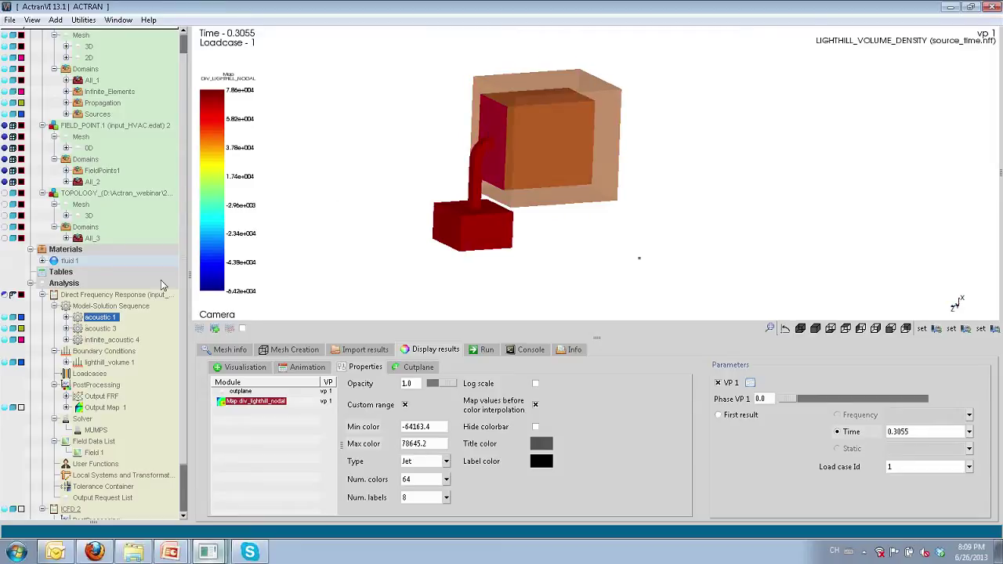
Step: Compare the regions of acoustic 3, infinite_acoustic 4, acoustic 1 and the whole Direct Frequency Response analysis by highlighting them in turn
{"action": "left_click", "coordinate": [93, 330]}
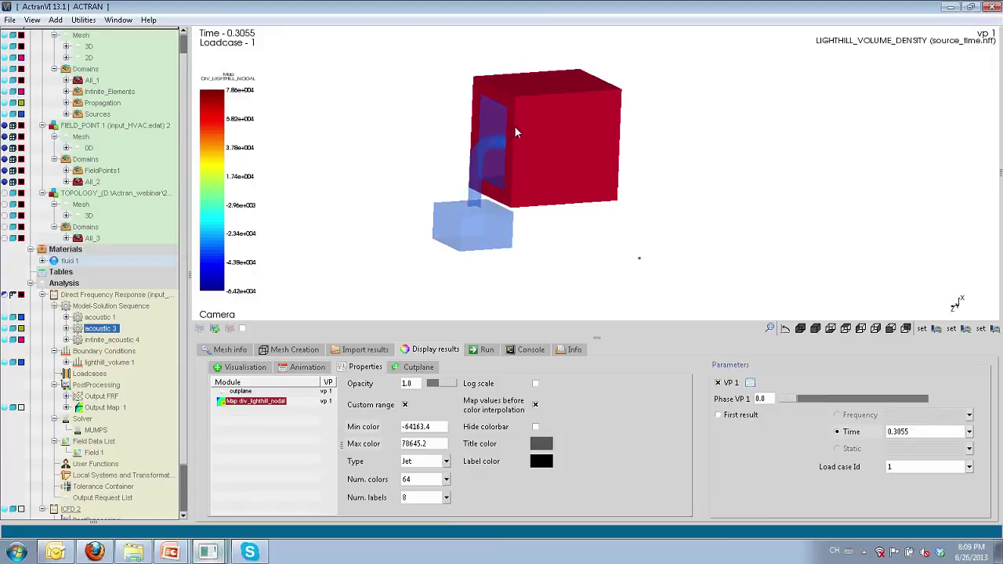
{"action": "left_click", "coordinate": [113, 340]}
{"action": "left_click_drag", "start_coordinate": [504, 137], "coordinate": [498, 117]}
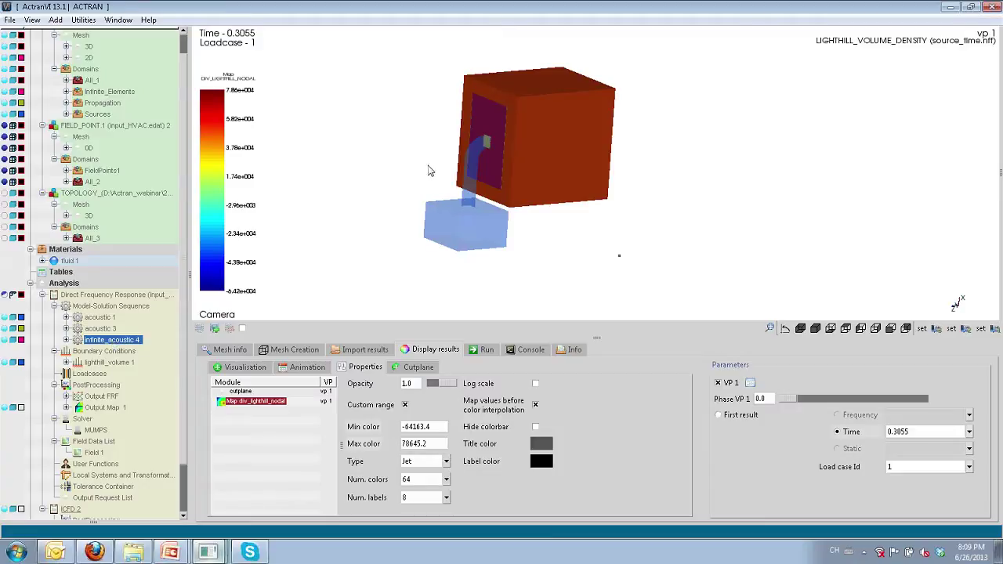
{"action": "left_click_drag", "start_coordinate": [427, 171], "coordinate": [343, 191]}
{"action": "left_click", "coordinate": [130, 295]}
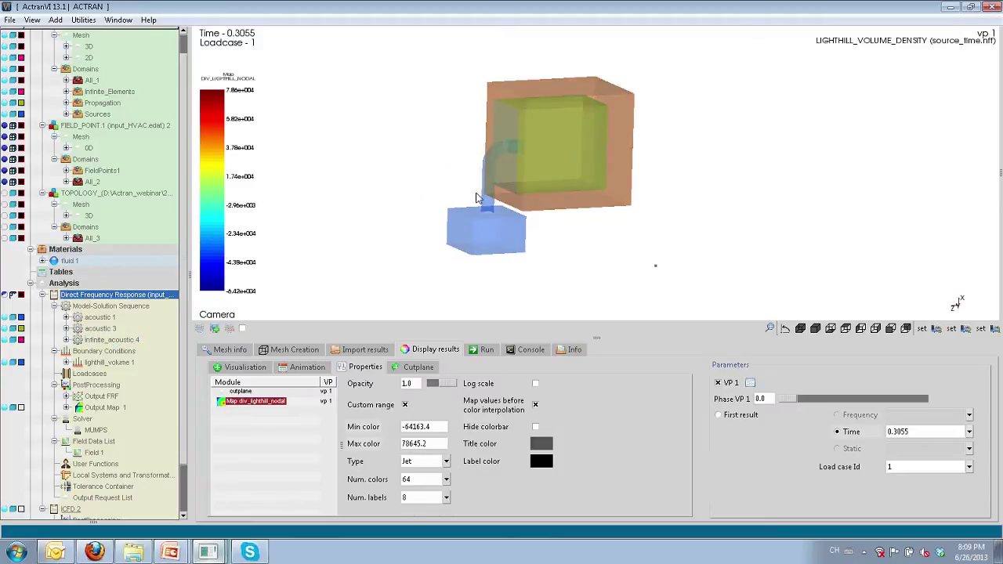
{"action": "left_click", "coordinate": [98, 317]}
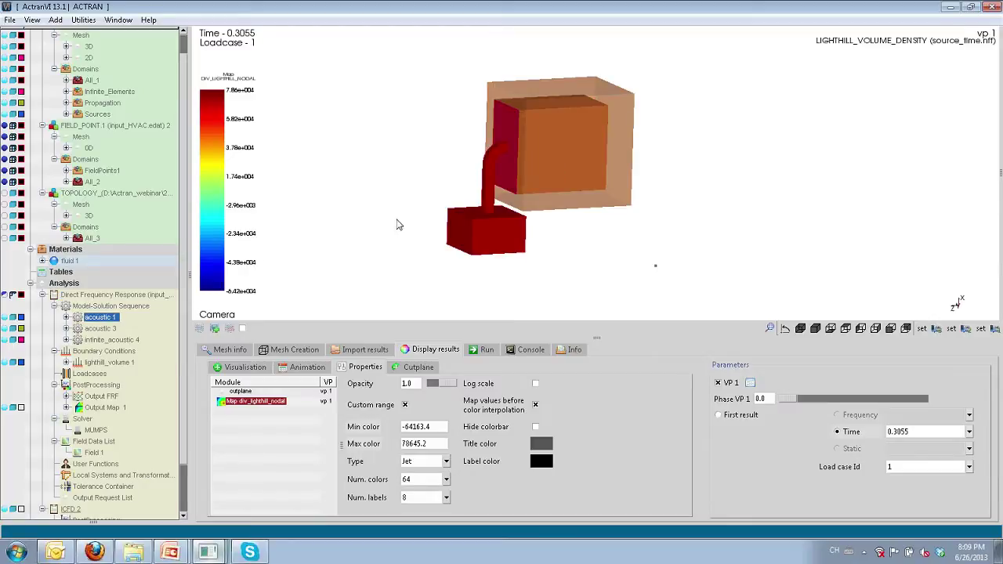
{"action": "left_click", "coordinate": [101, 317]}
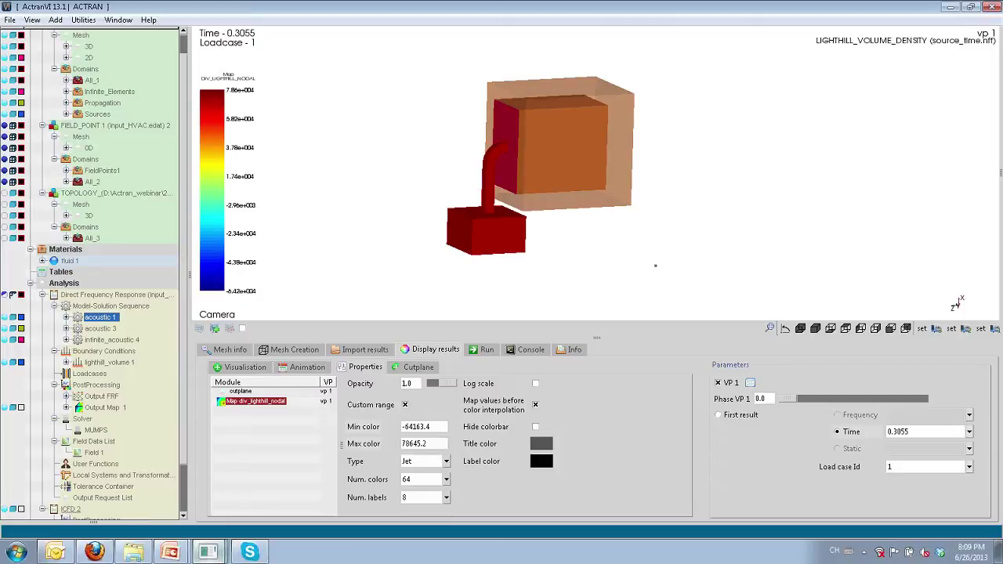
{"action": "left_click", "coordinate": [118, 340]}
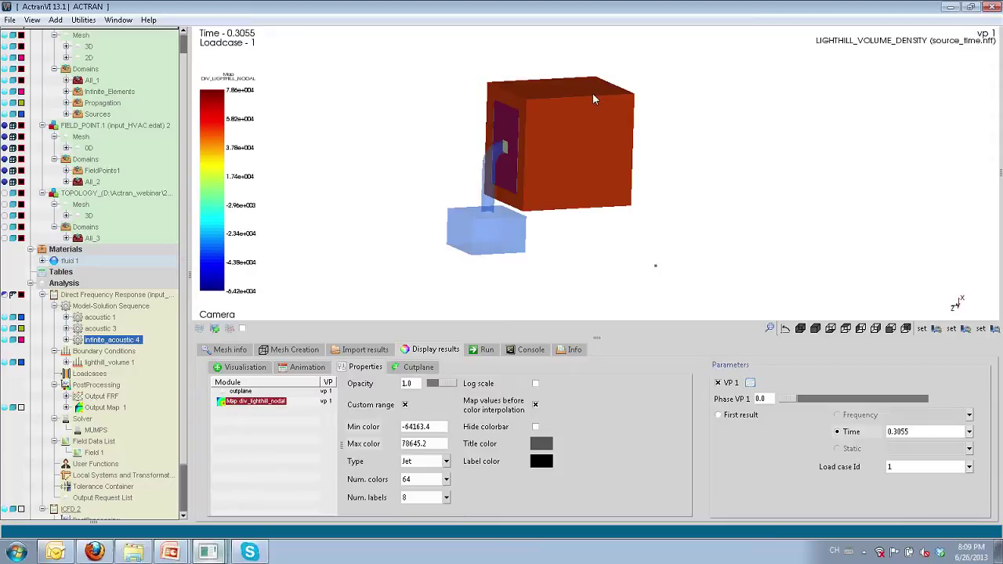
Step: Highlight the lighthill_volume 1 boundary condition and open its properties, keeping the 3D model in sight
{"action": "left_click", "coordinate": [95, 364]}
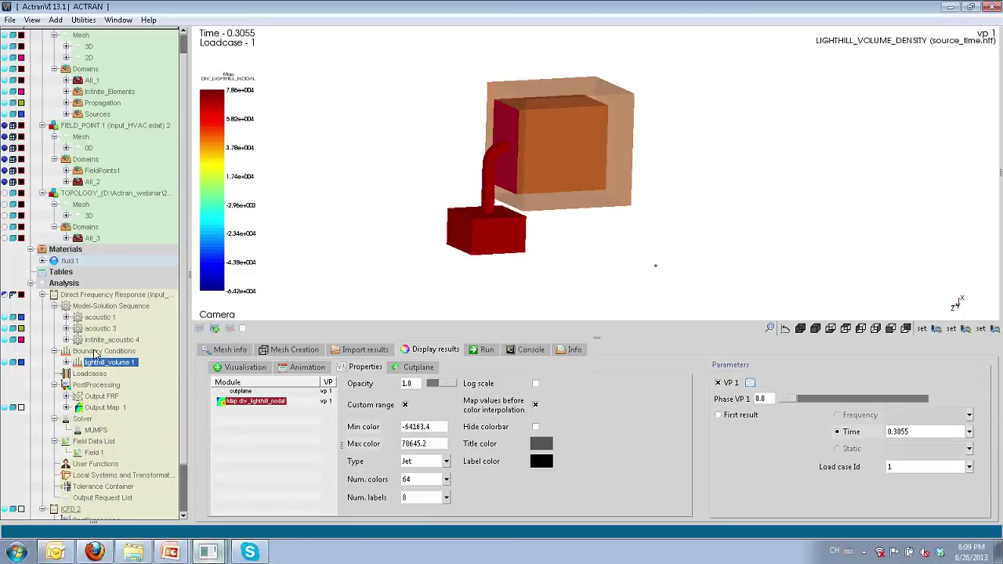
{"action": "double_click", "coordinate": [96, 363]}
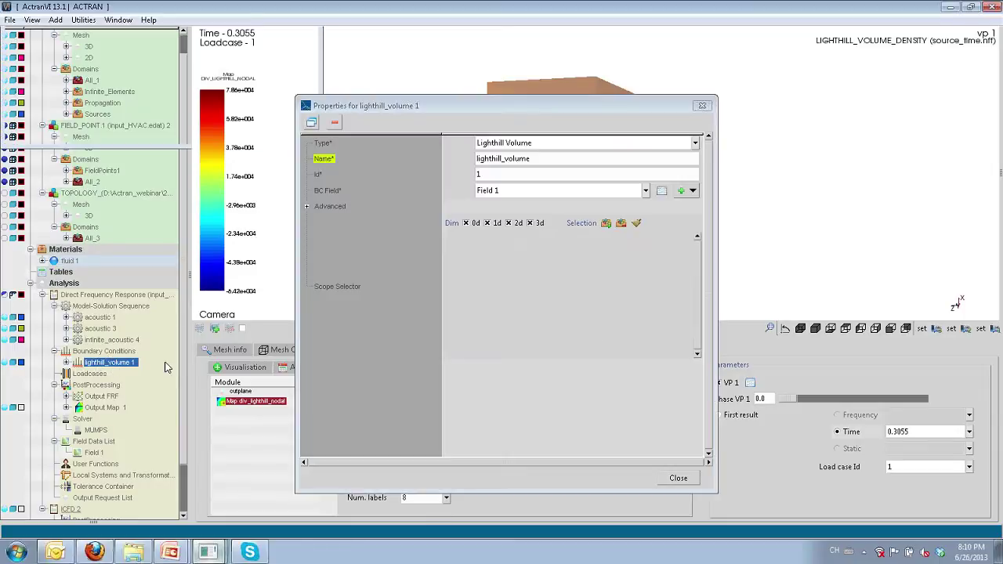
{"action": "left_click_drag", "start_coordinate": [422, 112], "coordinate": [610, 123]}
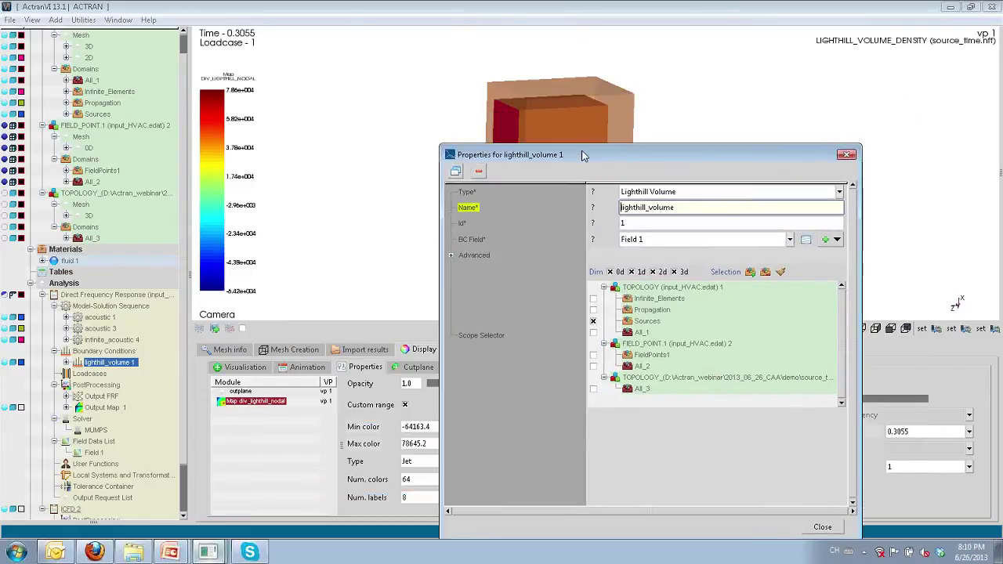
{"action": "left_click_drag", "start_coordinate": [608, 158], "coordinate": [632, 160]}
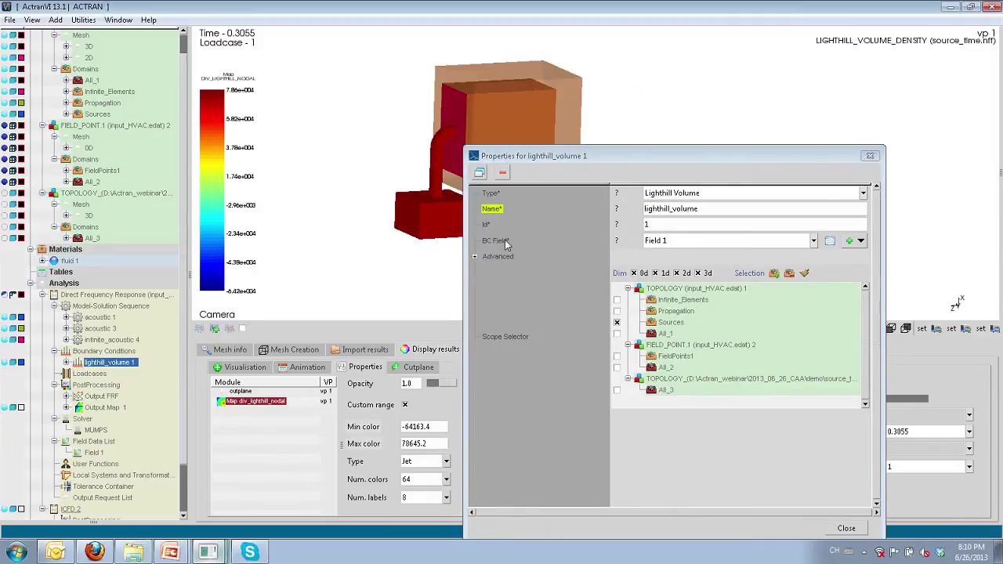
Step: Open the properties of the boundary condition's BC field and examine its result file path
{"action": "left_click", "coordinate": [829, 241]}
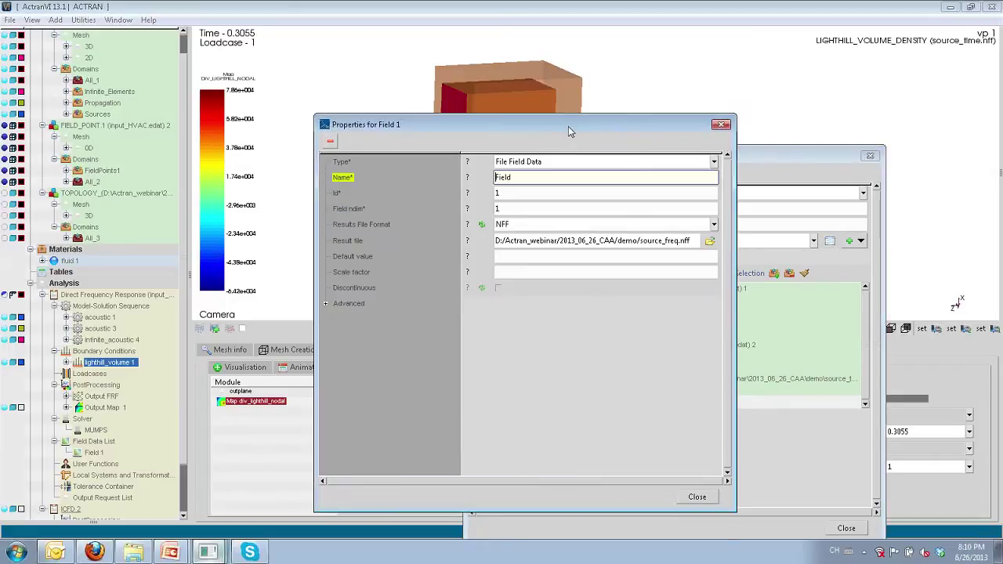
{"action": "left_click_drag", "start_coordinate": [502, 98], "coordinate": [499, 93]}
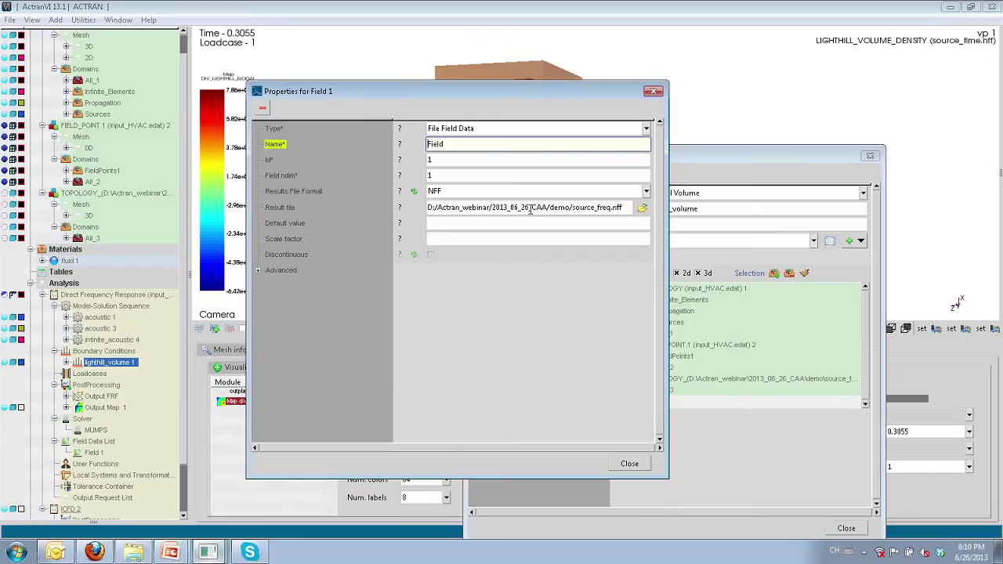
{"action": "left_click_drag", "start_coordinate": [625, 209], "coordinate": [616, 209]}
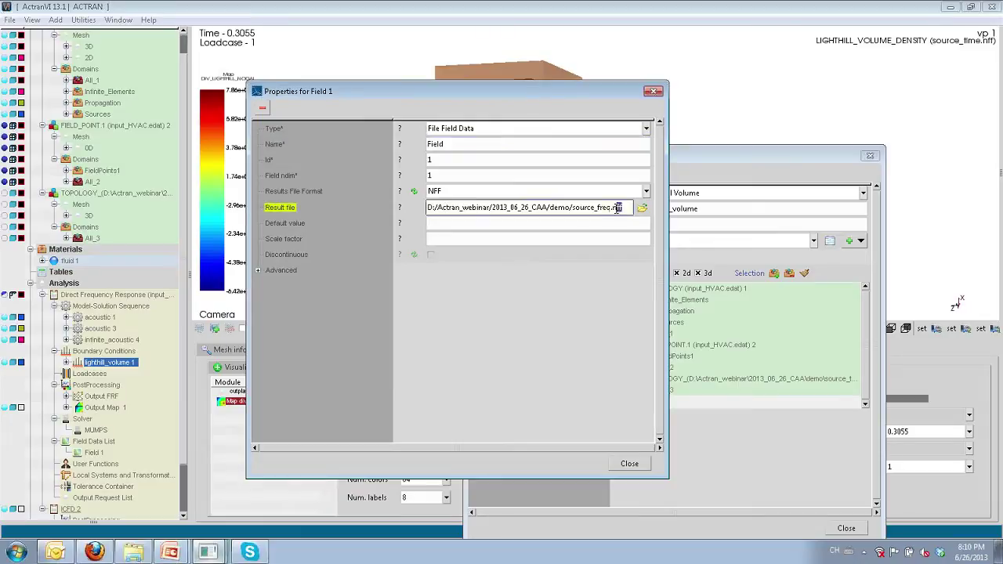
{"action": "left_click", "coordinate": [624, 208]}
{"action": "left_click_drag", "start_coordinate": [624, 209], "coordinate": [572, 209]}
{"action": "left_click", "coordinate": [574, 207]}
Step: Switch to Windows Explorer and examine the CCM result files in the demo project's CFD_ccm folder, returning to ActranVI
{"action": "left_click", "coordinate": [135, 553]}
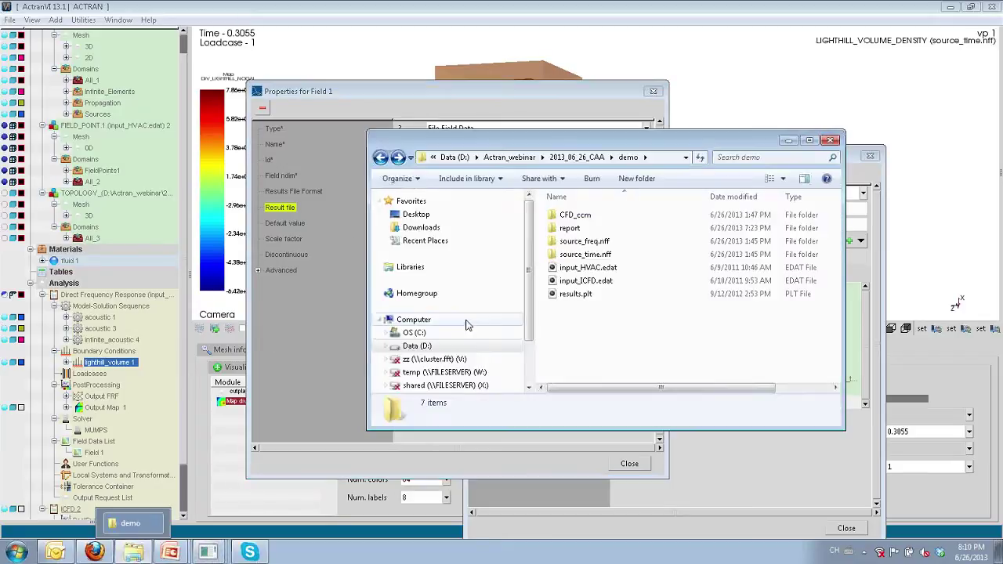
{"action": "double_click", "coordinate": [576, 216]}
{"action": "left_click_drag", "start_coordinate": [623, 141], "coordinate": [546, 95]}
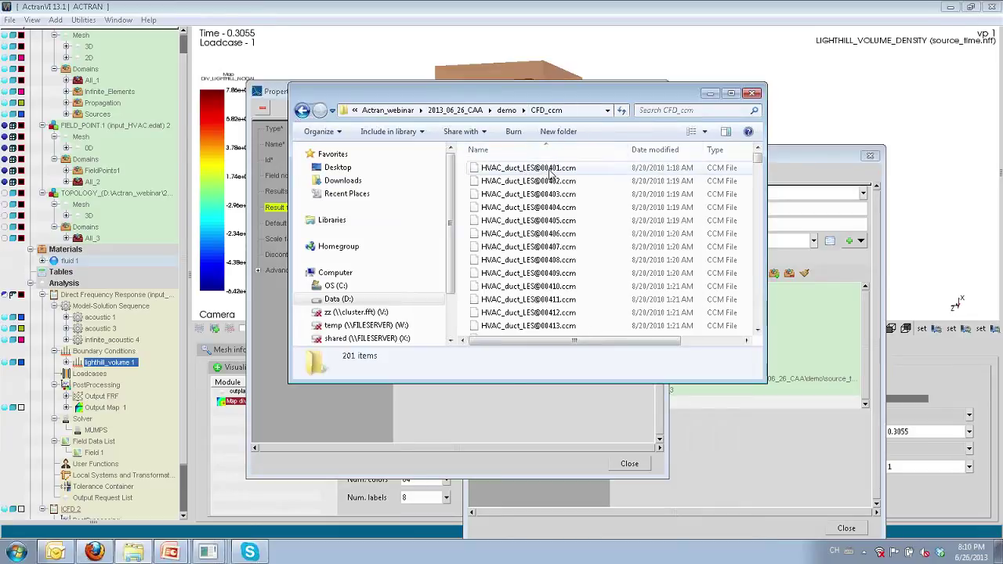
{"action": "left_click", "coordinate": [558, 170]}
{"action": "left_click", "coordinate": [561, 181]}
{"action": "scroll", "coordinate": [560, 207], "scroll_direction": "down", "scroll_amount": 1}
{"action": "scroll", "coordinate": [561, 210], "scroll_direction": "up", "scroll_amount": 1}
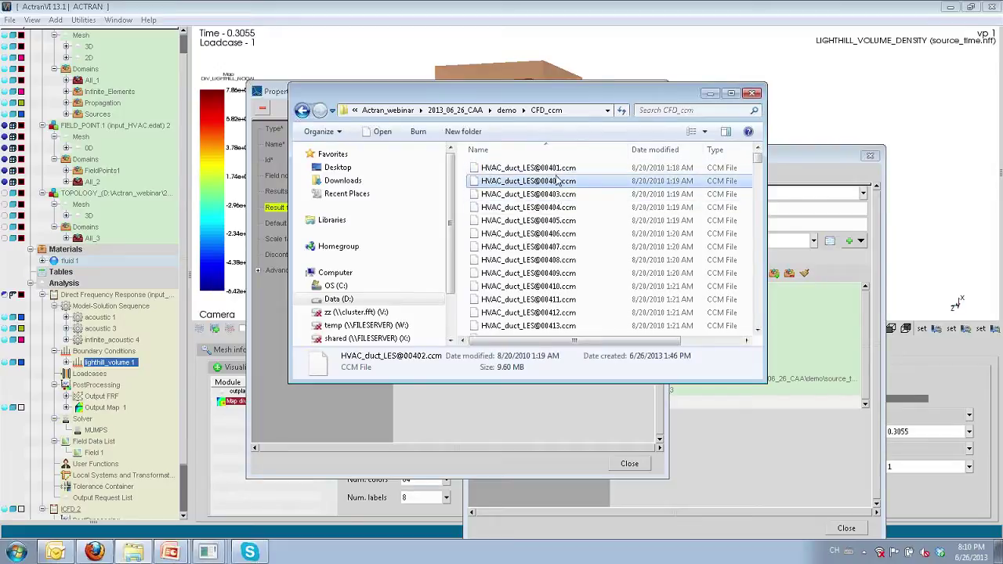
{"action": "left_click", "coordinate": [709, 94]}
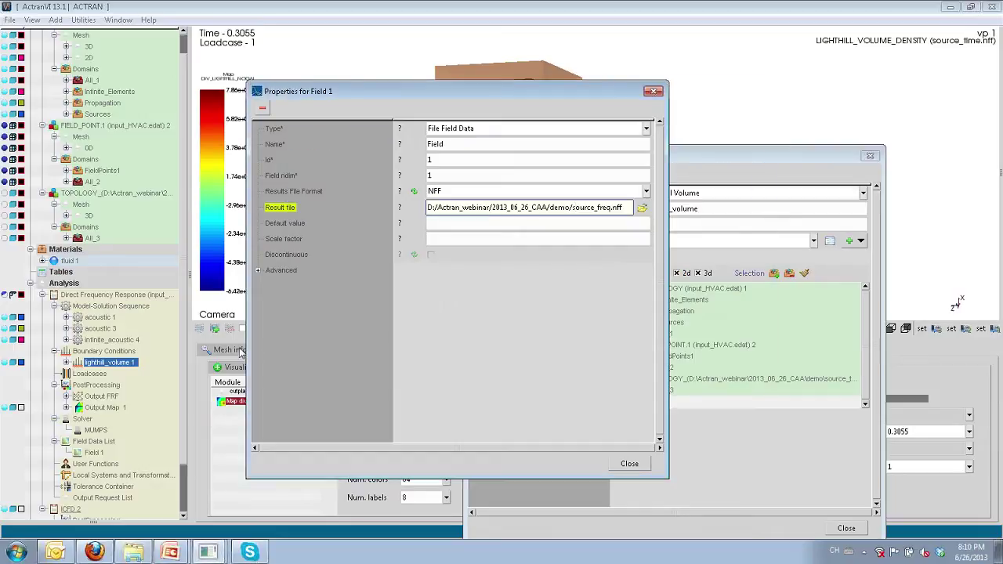
Step: Check the properties of the ICFD 2 analysis and close them again
{"action": "left_click", "coordinate": [181, 378]}
{"action": "scroll", "coordinate": [182, 378], "scroll_direction": "down", "scroll_amount": 2}
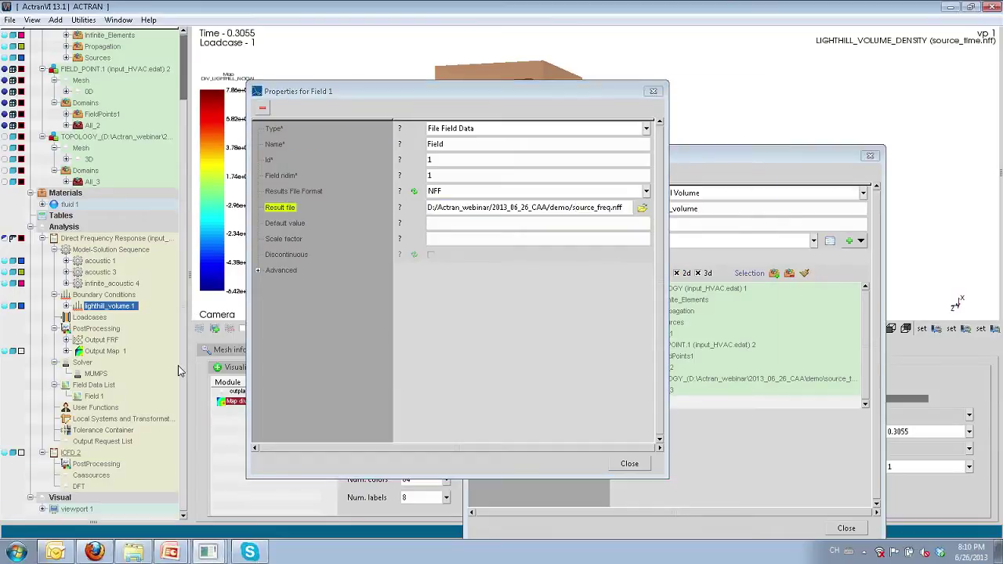
{"action": "left_click", "coordinate": [70, 454]}
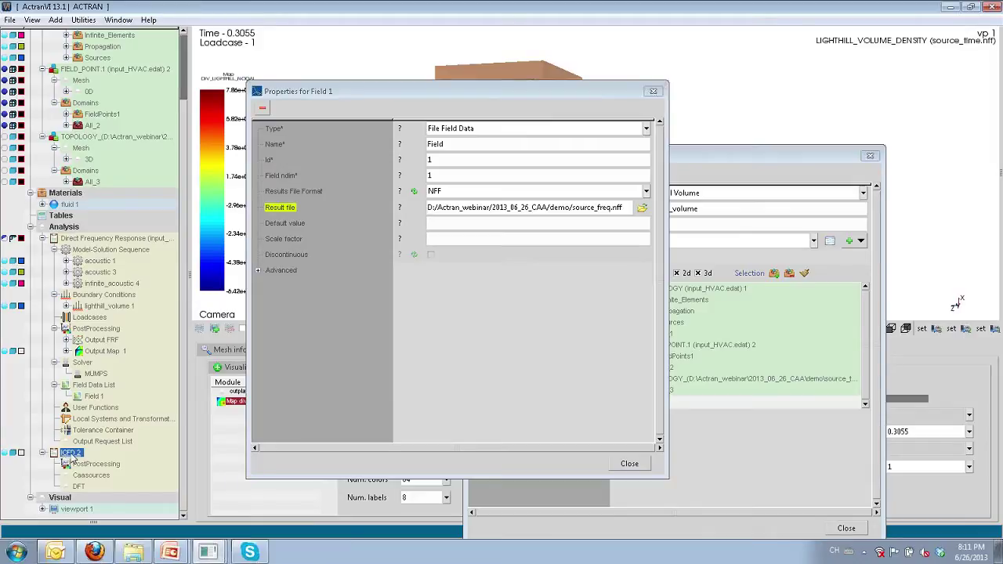
{"action": "double_click", "coordinate": [70, 454]}
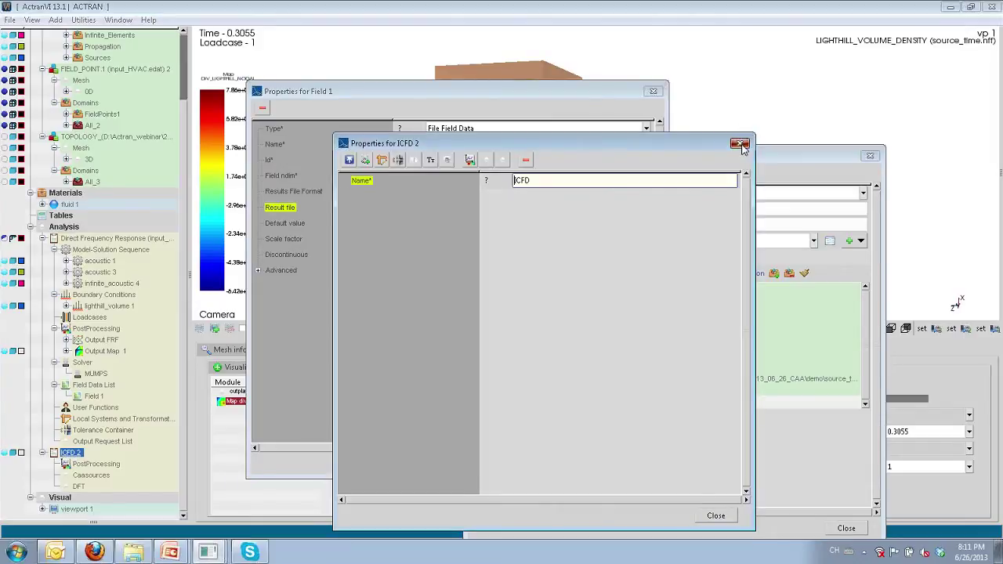
{"action": "left_click", "coordinate": [151, 470]}
Step: Open the Caasources properties of the ICFD 2 analysis and review the available input drivers, keeping STARCCM+
{"action": "double_click", "coordinate": [91, 476]}
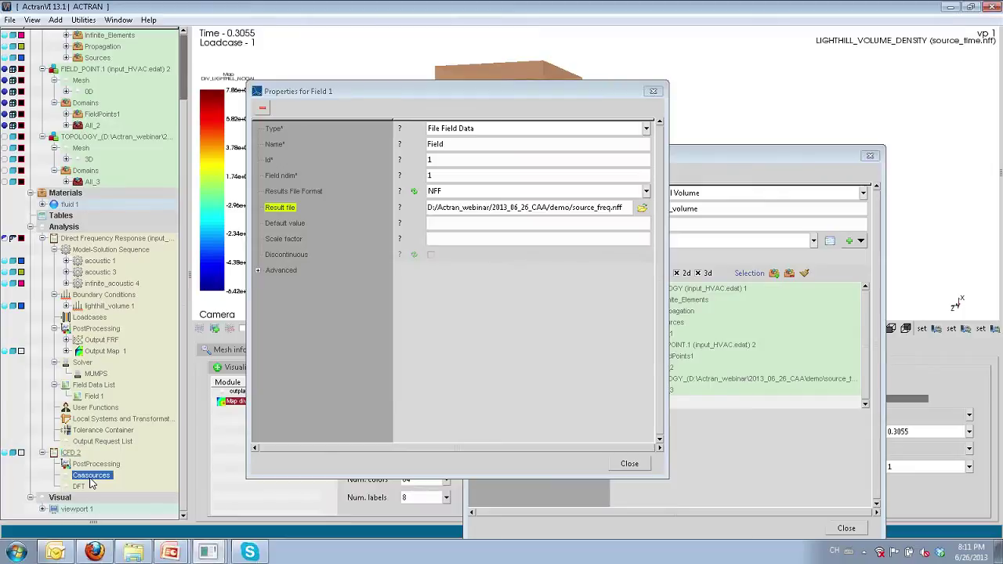
{"action": "left_click_drag", "start_coordinate": [506, 147], "coordinate": [521, 101]}
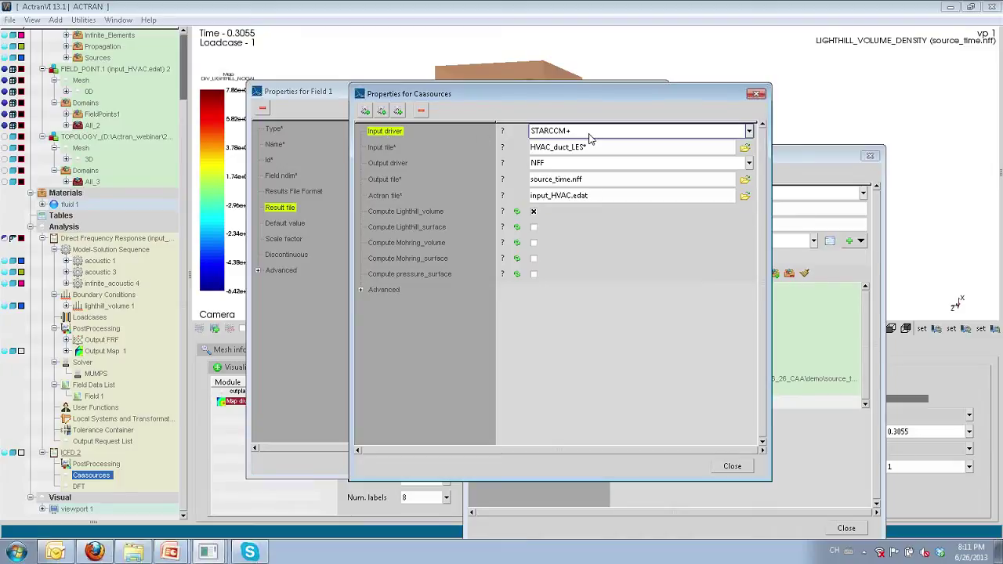
{"action": "left_click", "coordinate": [749, 131]}
{"action": "left_click", "coordinate": [749, 130]}
{"action": "left_click", "coordinate": [749, 131]}
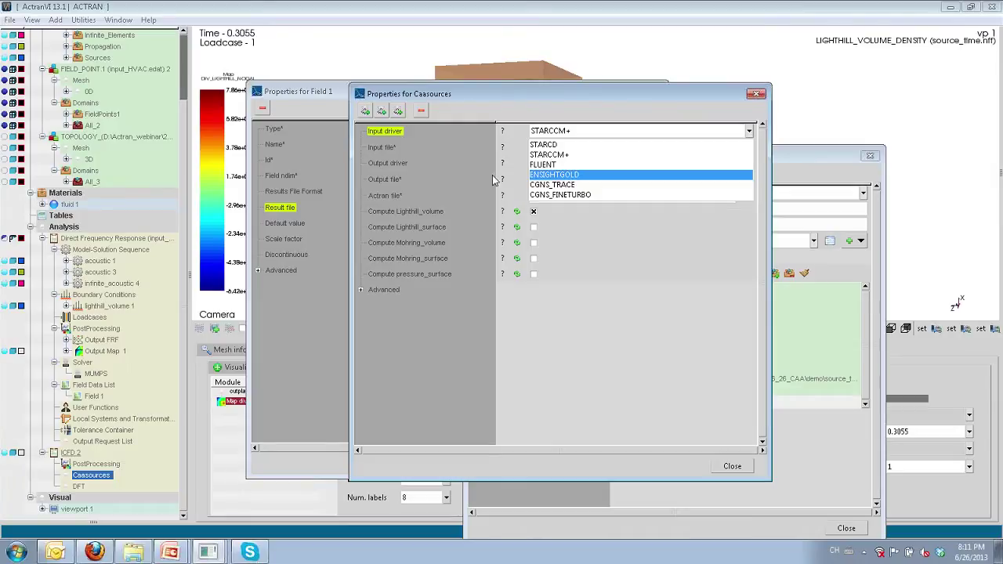
{"action": "left_click", "coordinate": [466, 166]}
Step: Examine the input file pattern and the output driver in the Caasources properties
{"action": "left_click_drag", "start_coordinate": [603, 150], "coordinate": [524, 148]}
{"action": "left_click", "coordinate": [591, 148]}
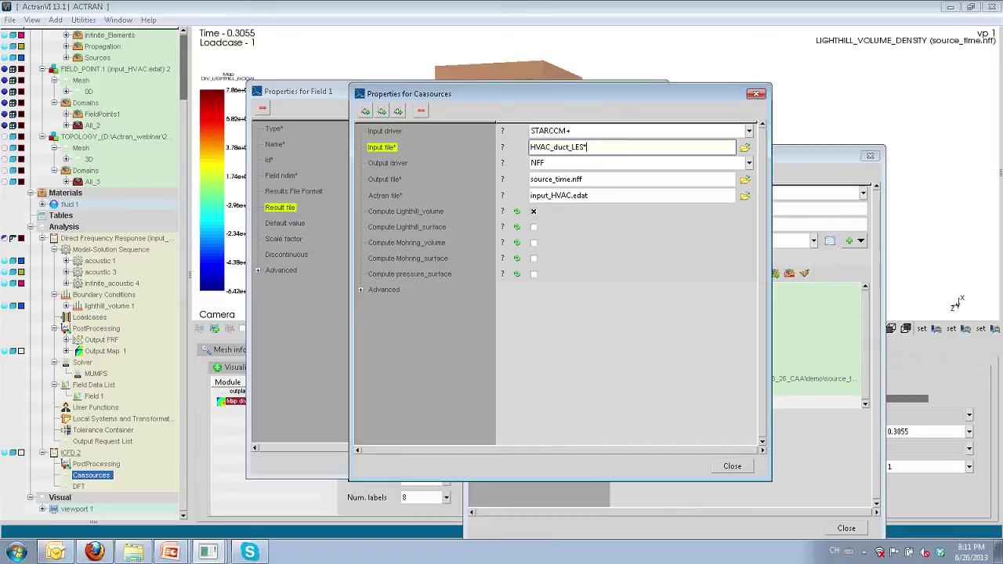
{"action": "left_click", "coordinate": [451, 165]}
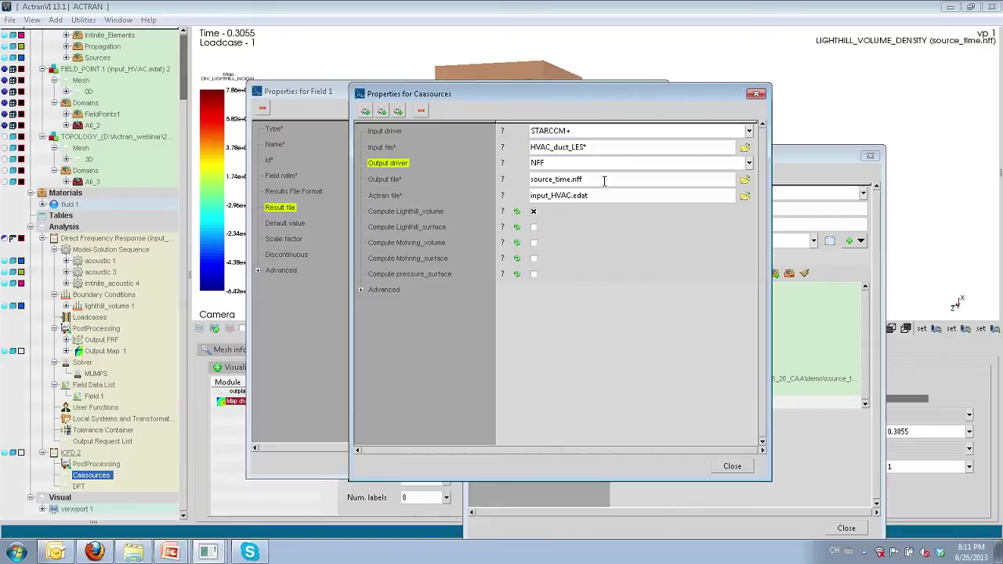
Step: Examine the output file name source_time.nff in the Caasources properties
{"action": "left_click_drag", "start_coordinate": [604, 181], "coordinate": [528, 180]}
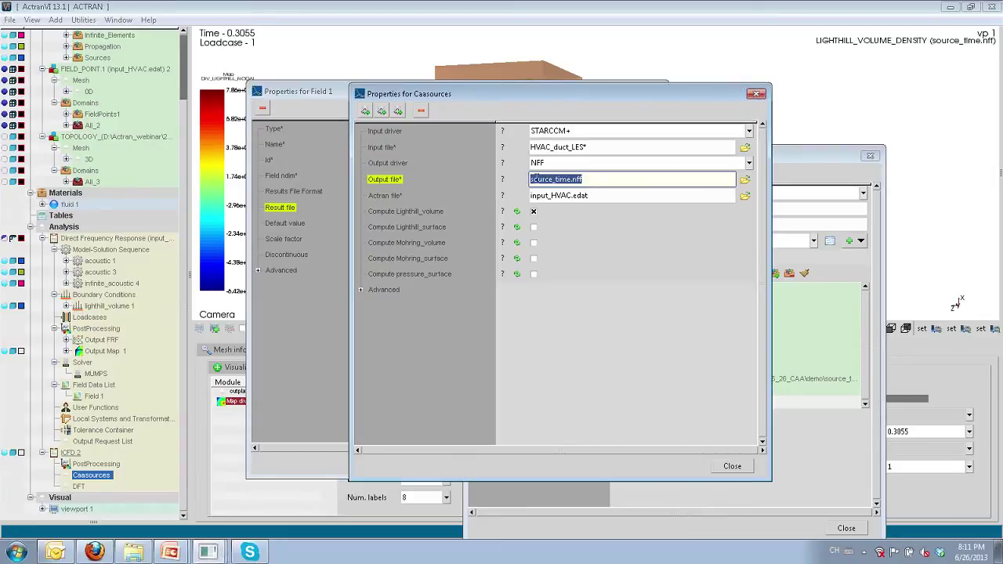
{"action": "left_click", "coordinate": [576, 179]}
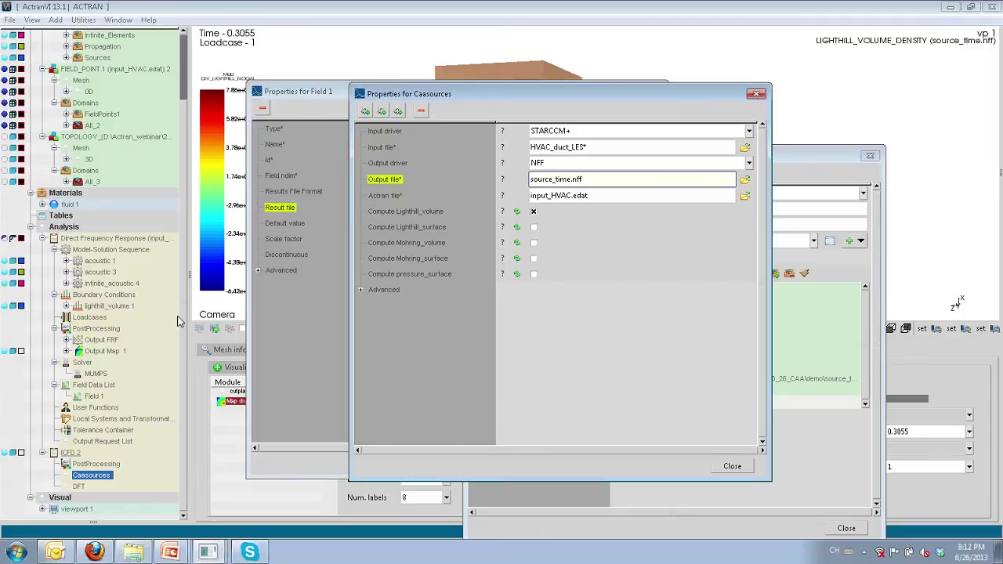
Step: Open the DFT properties of the ICFD 2 analysis, set the advanced Window option to HANNING, and close them
{"action": "left_click", "coordinate": [78, 486]}
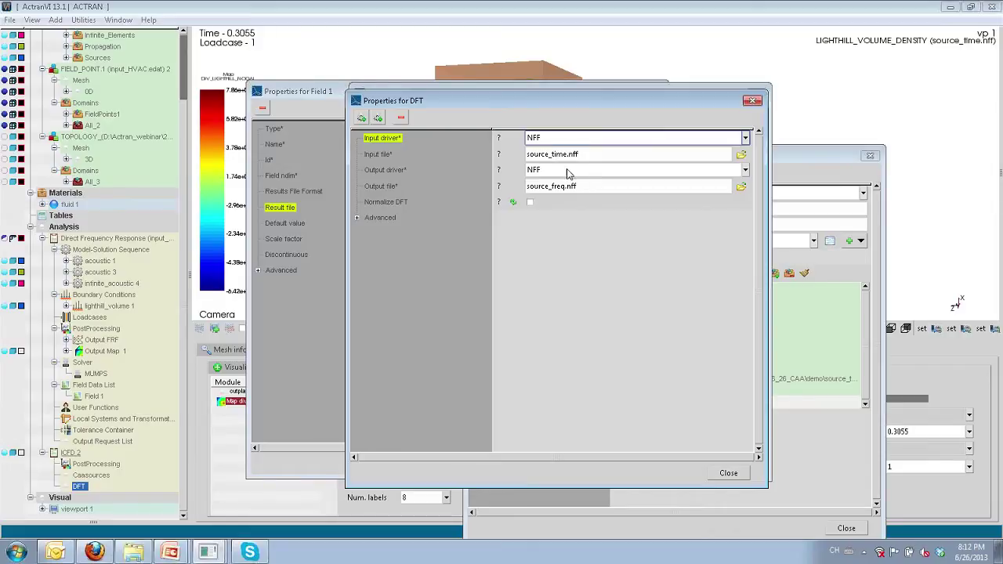
{"action": "left_click", "coordinate": [357, 218]}
{"action": "left_click", "coordinate": [574, 233]}
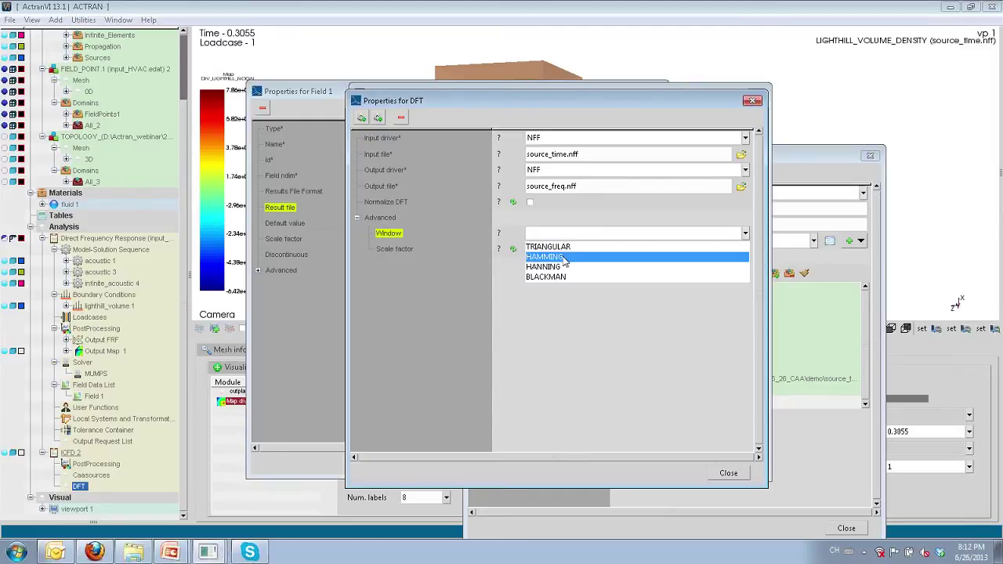
{"action": "left_click", "coordinate": [549, 267]}
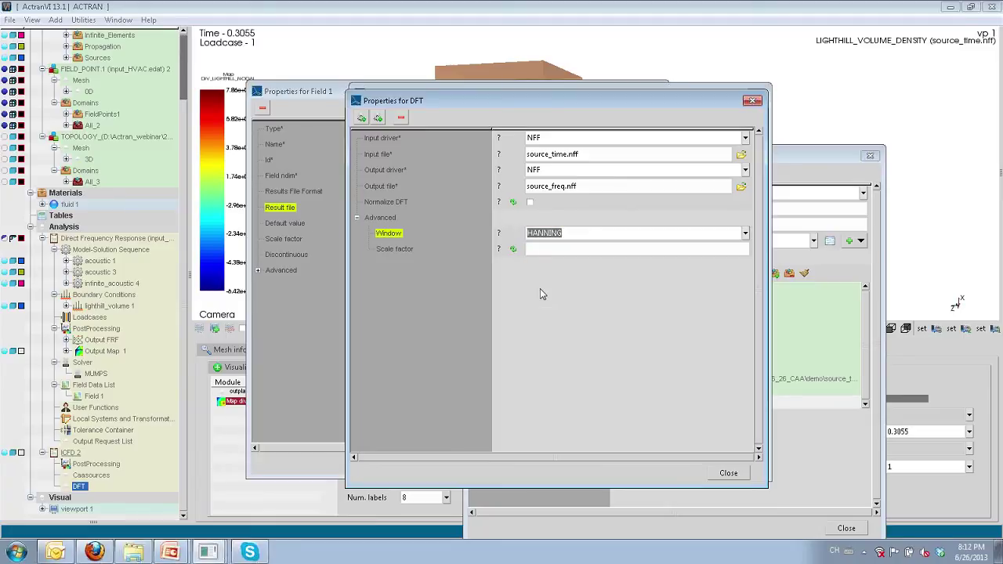
{"action": "left_click", "coordinate": [727, 473]}
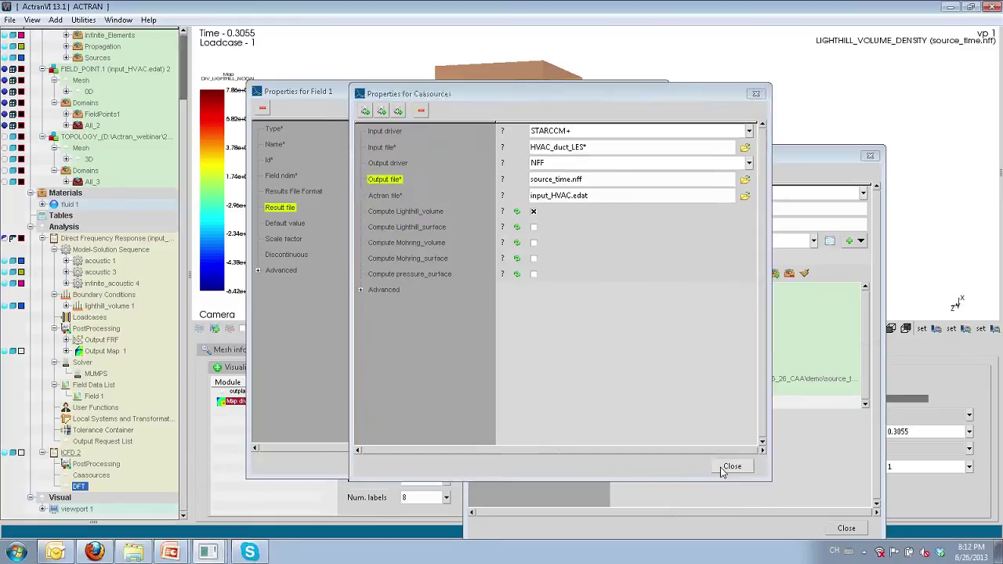
Step: Close the remaining property windows for Caasources, Field 1 and lighthill_volume 1
{"action": "left_click", "coordinate": [725, 467]}
{"action": "left_click", "coordinate": [628, 464]}
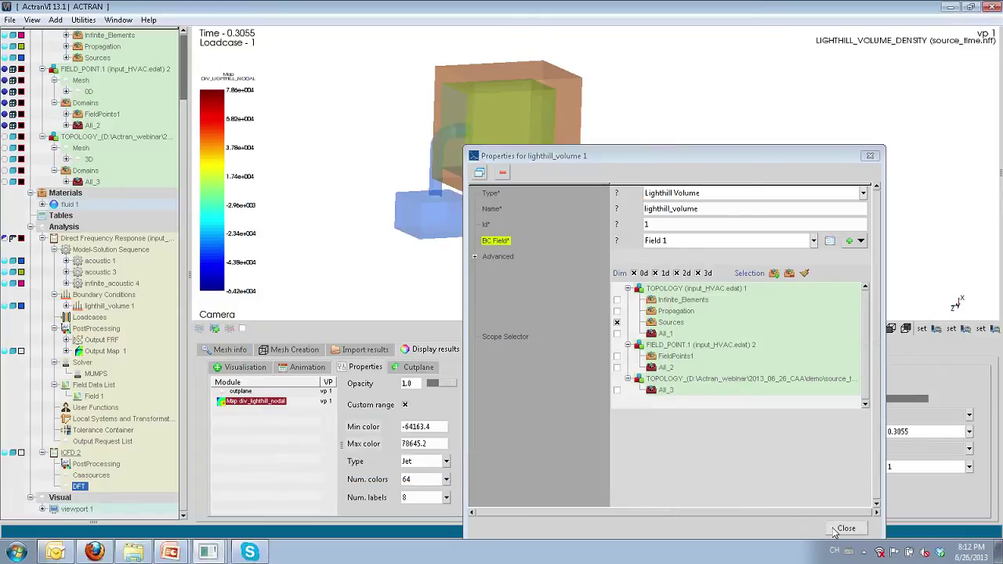
{"action": "left_click", "coordinate": [829, 530]}
{"action": "left_click", "coordinate": [745, 439]}
Step: Hide the input_HVAC.edat topology and show the source_time topology carrying the Lighthill source map
{"action": "mouse_move", "coordinate": [504, 175]}
{"action": "left_mouse_down"}
{"action": "mouse_move", "coordinate": [486, 228]}
{"action": "mouse_move", "coordinate": [506, 232]}
{"action": "left_mouse_up"}
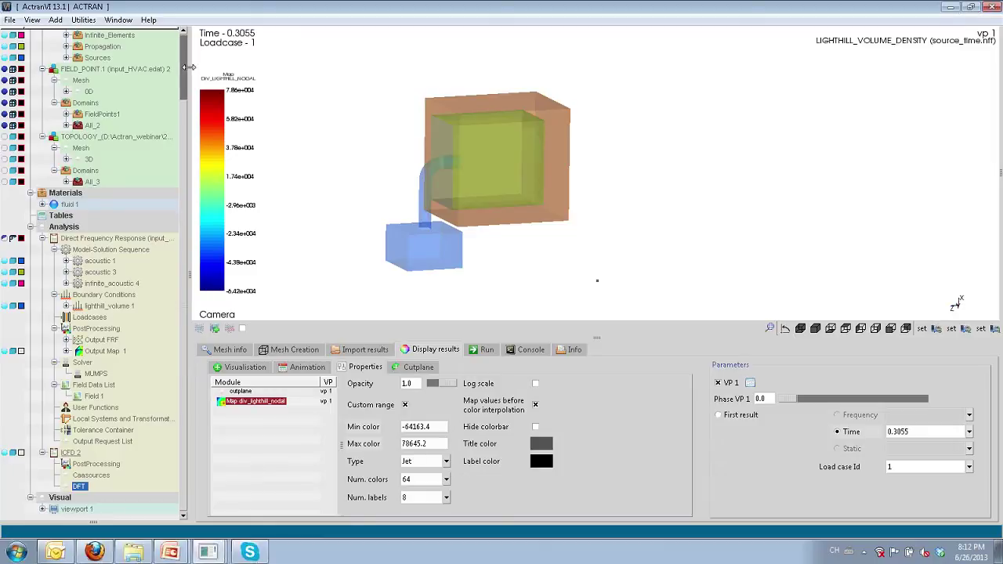
{"action": "scroll", "coordinate": [188, 63], "scroll_direction": "up", "scroll_amount": 2}
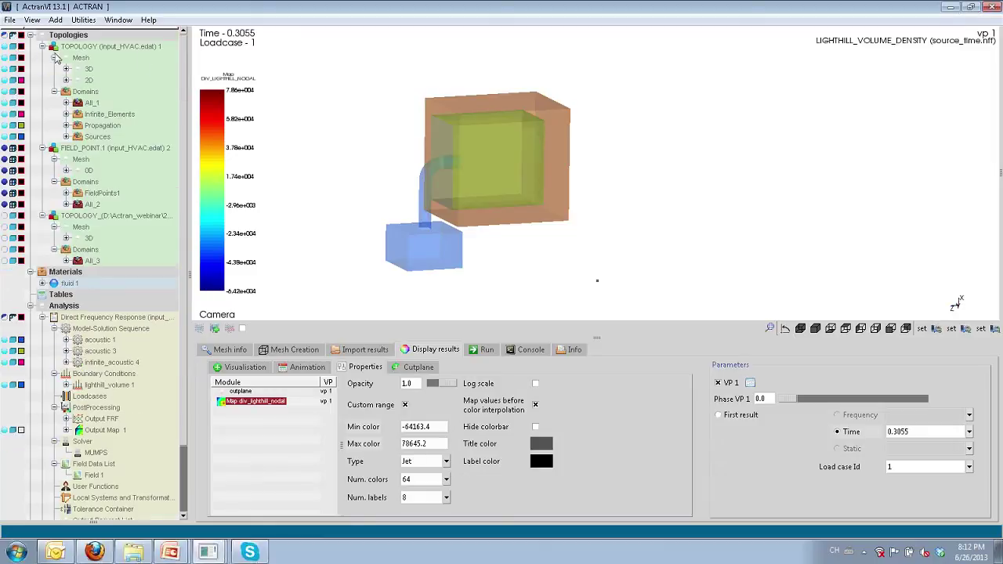
{"action": "left_click", "coordinate": [5, 47]}
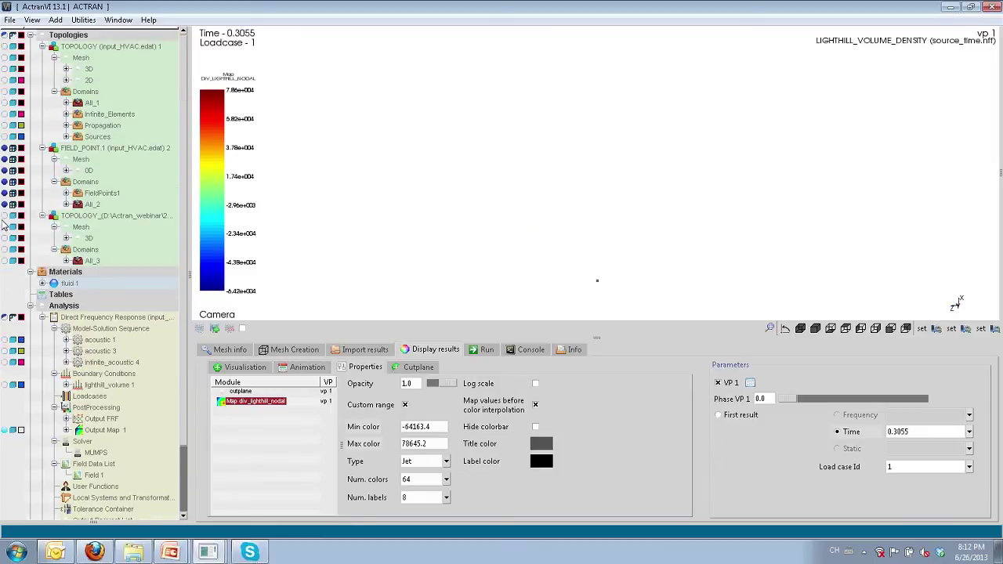
{"action": "left_click", "coordinate": [5, 216]}
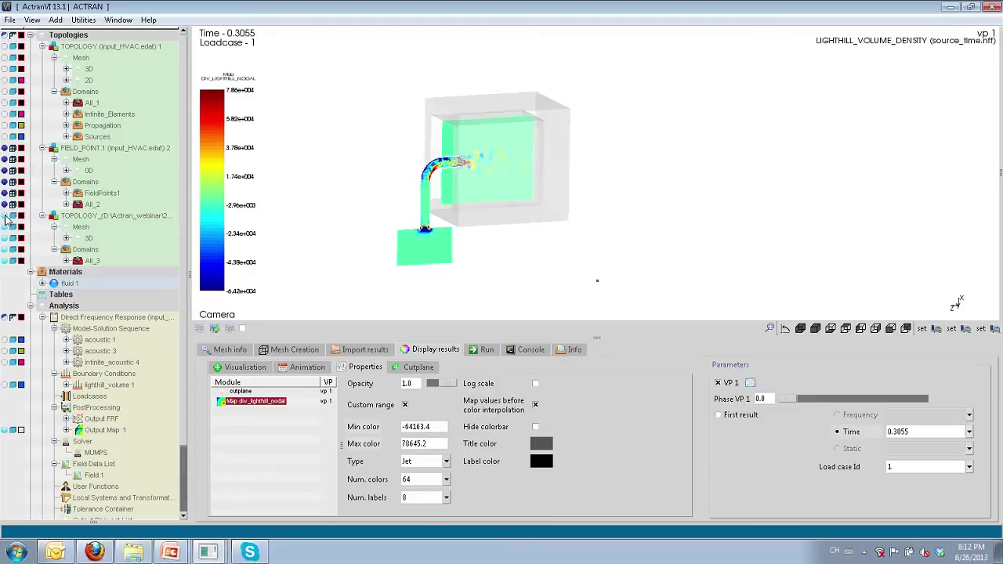
{"action": "left_click_drag", "start_coordinate": [514, 246], "coordinate": [567, 208]}
{"action": "middle_click_drag", "start_coordinate": [541, 208], "coordinate": [624, 217]}
{"action": "left_click_drag", "start_coordinate": [547, 192], "coordinate": [595, 205]}
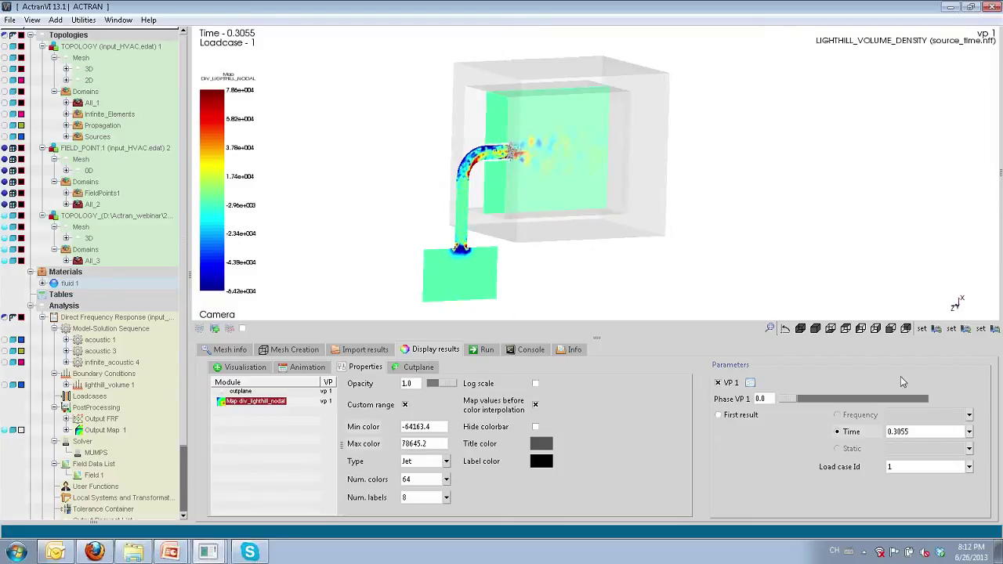
Step: Step the displayed Lighthill source map through successive time results, ending at time 0.303, and examine the source pattern
{"action": "left_click", "coordinate": [969, 434]}
{"action": "scroll", "coordinate": [968, 453], "scroll_direction": "up", "scroll_amount": 5}
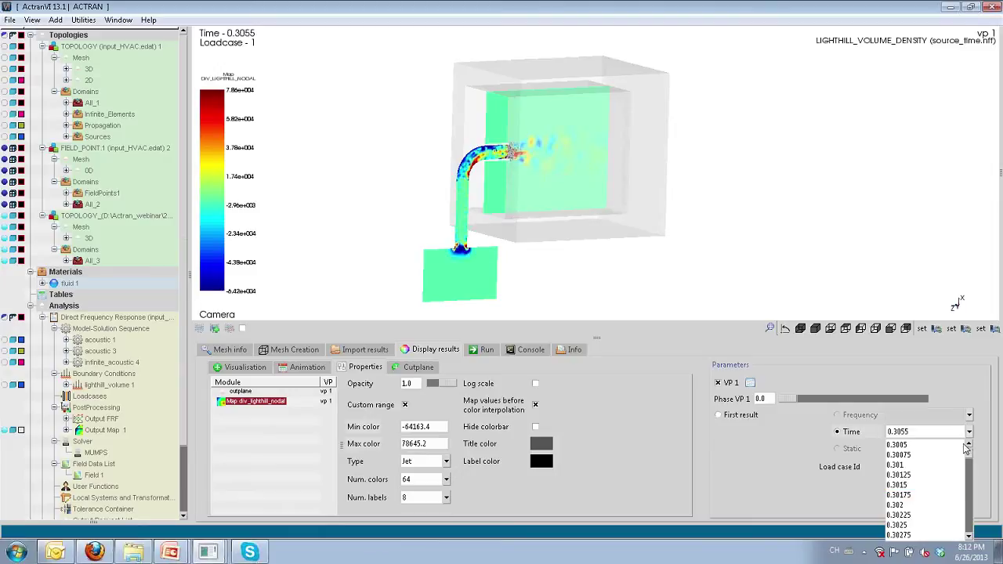
{"action": "left_click", "coordinate": [959, 432]}
{"action": "left_click", "coordinate": [957, 435]}
{"action": "left_click", "coordinate": [953, 437]}
{"action": "key", "text": "Down"}
{"action": "key", "text": "Down"}
{"action": "key", "text": "Down"}
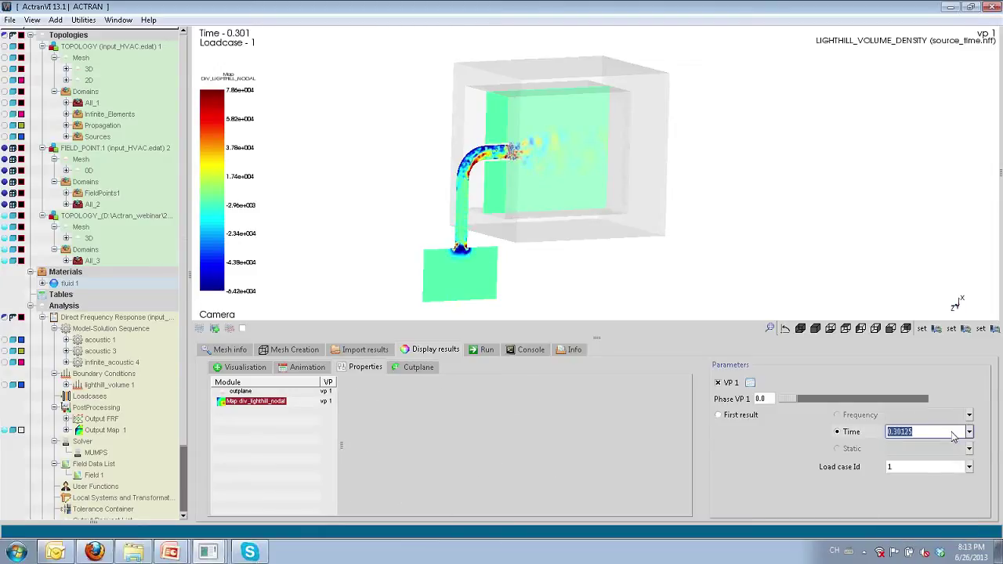
{"action": "key", "text": "Down"}
{"action": "key", "text": "Down"}
{"action": "key", "text": "Down"}
{"action": "key", "text": "Down"}
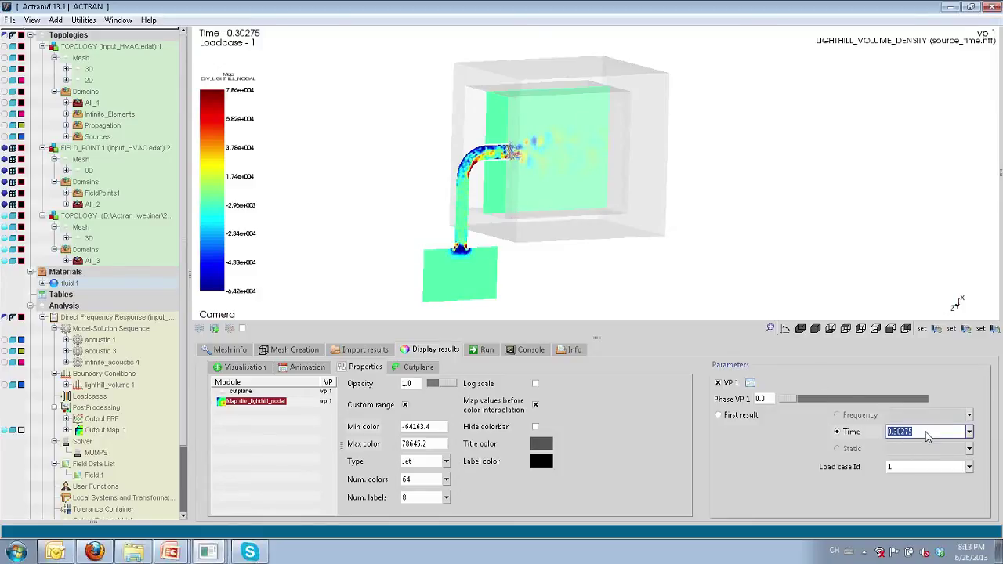
{"action": "key", "text": "Down"}
{"action": "key", "text": "Down"}
{"action": "key", "text": "Up"}
{"action": "mouse_move", "coordinate": [560, 233]}
{"action": "left_mouse_down"}
{"action": "mouse_move", "coordinate": [474, 197]}
{"action": "mouse_move", "coordinate": [535, 206]}
{"action": "mouse_move", "coordinate": [631, 274]}
{"action": "left_mouse_up"}
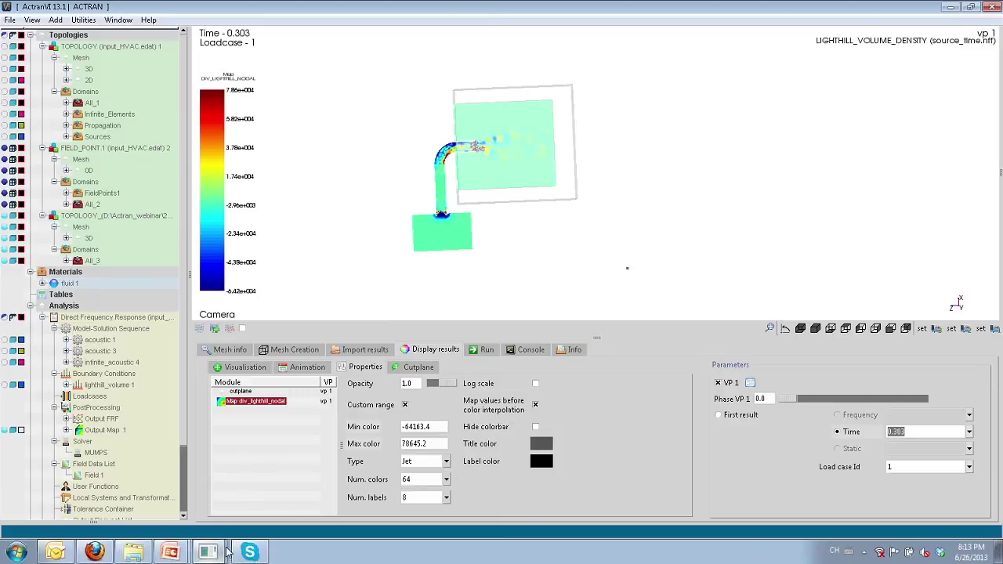
Step: Switch to PLTViewer and plot Fluid_P of POINT_1 as dB pressure (ref=2e-05)
{"action": "mouse_move", "coordinate": [228, 553]}
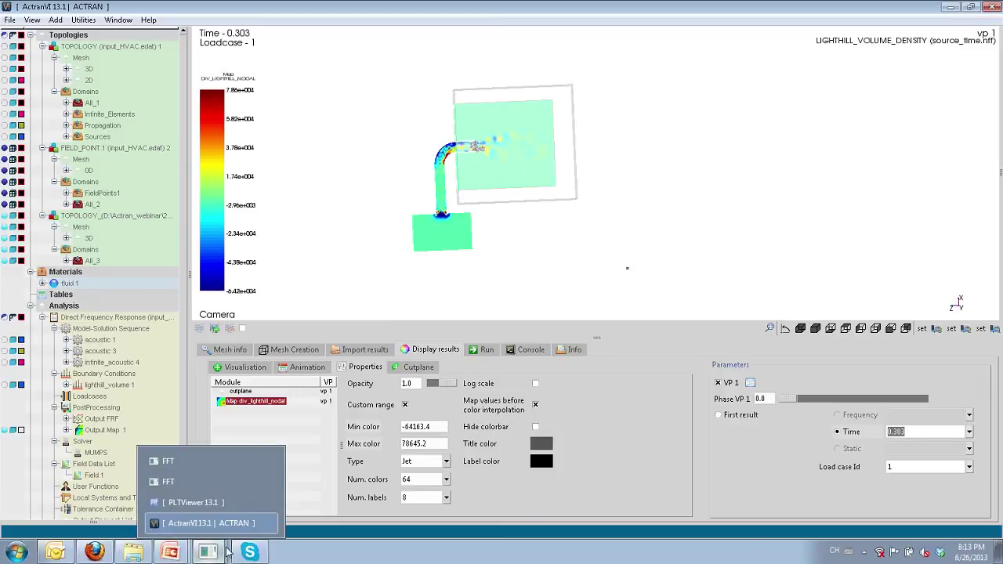
{"action": "left_click", "coordinate": [196, 502]}
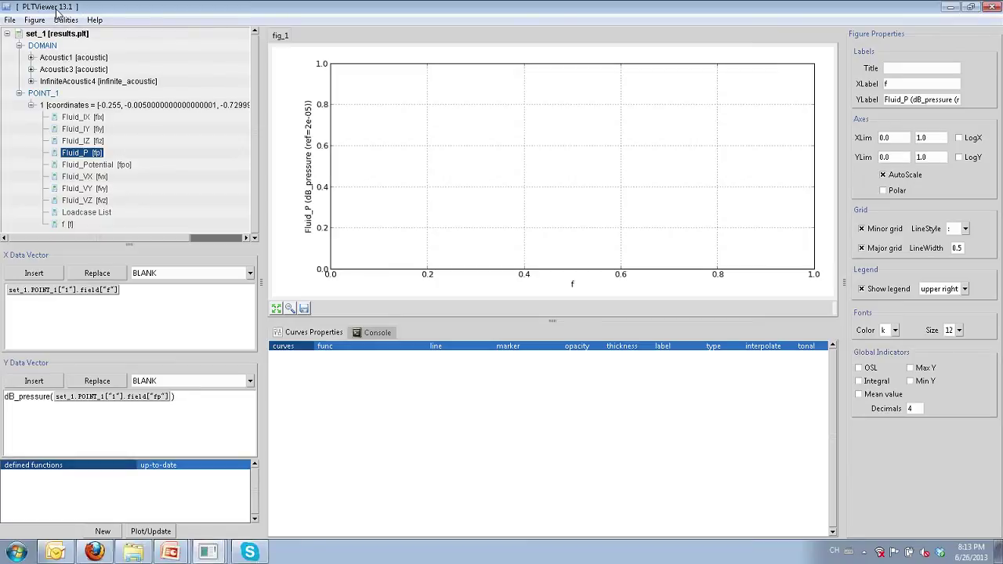
{"action": "right_click", "coordinate": [82, 155]}
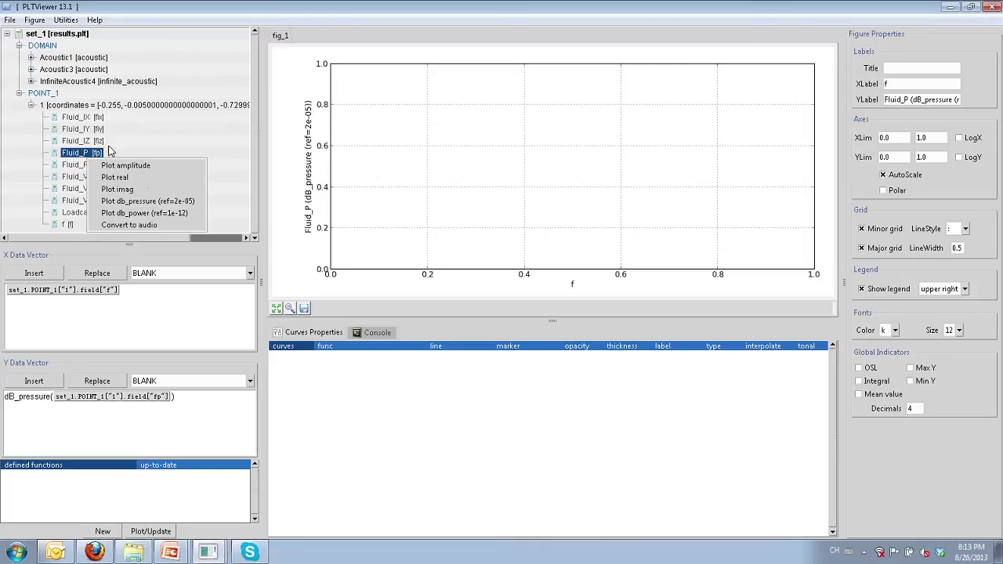
{"action": "left_click", "coordinate": [146, 202]}
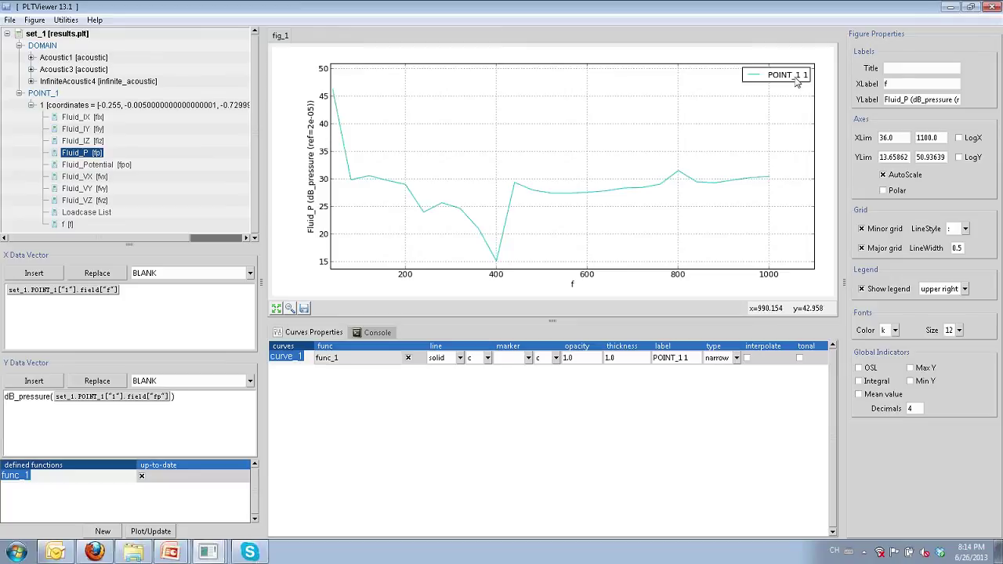
Step: Minimise PLTViewer and switch to the running PowerPoint slide show of the Actran aero-acoustic introduction
{"action": "left_click", "coordinate": [950, 7]}
{"action": "mouse_move", "coordinate": [170, 552]}
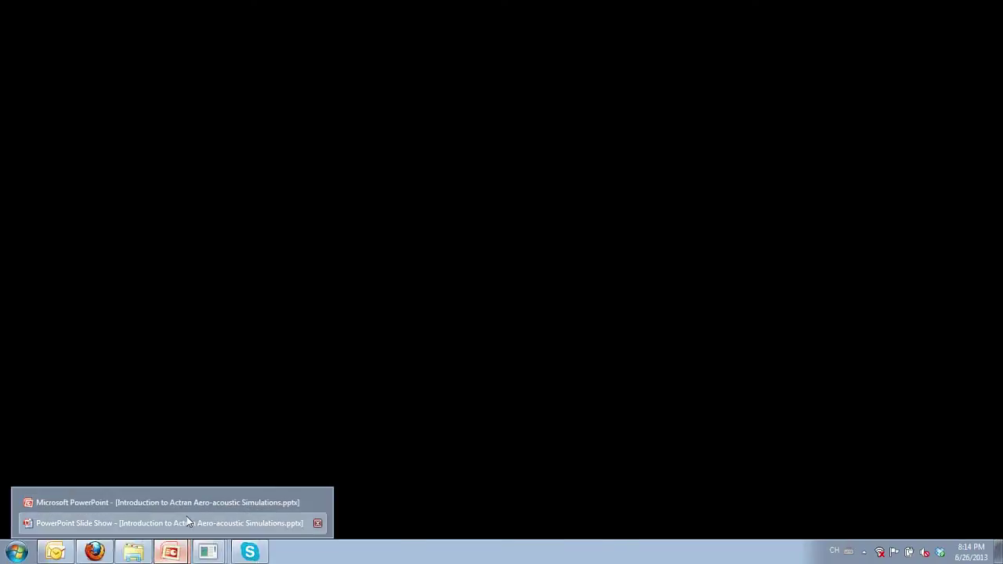
{"action": "left_click", "coordinate": [187, 519]}
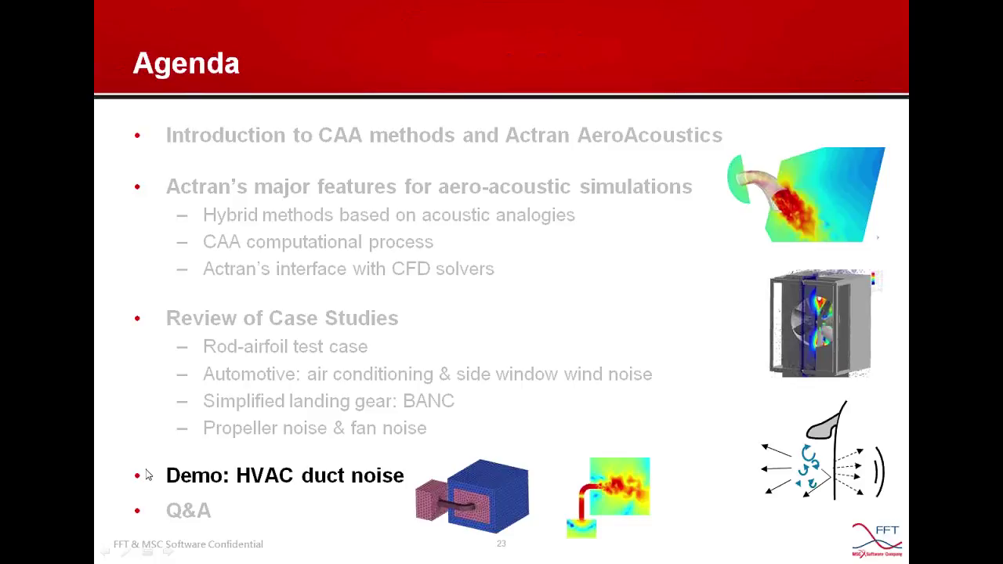